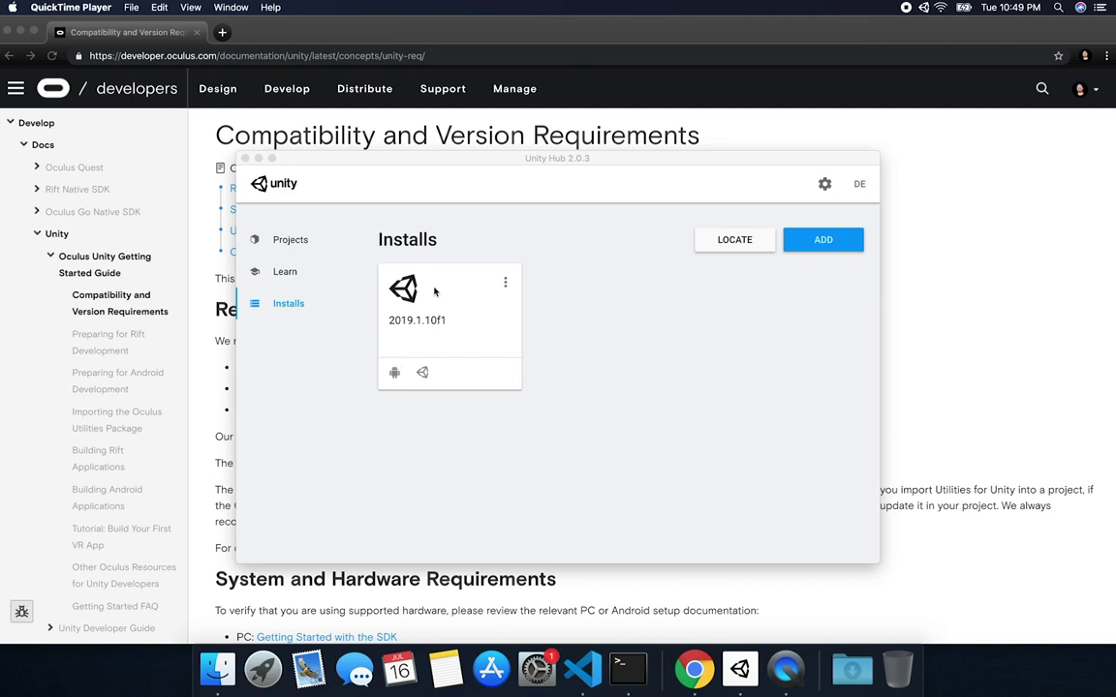
Confirm 2019.1.10f1 has Android Build Support with SDK & NDK Tools, then return to Chrome
{"action": "left_click", "coordinate": [507, 285]}
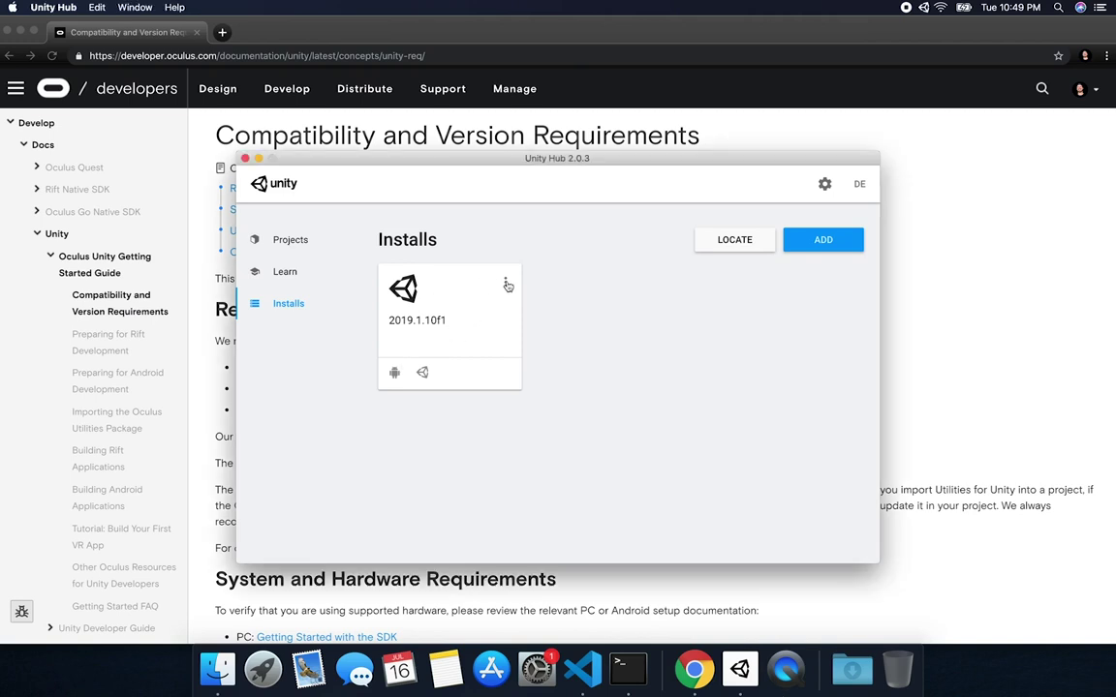
{"action": "left_click", "coordinate": [506, 284]}
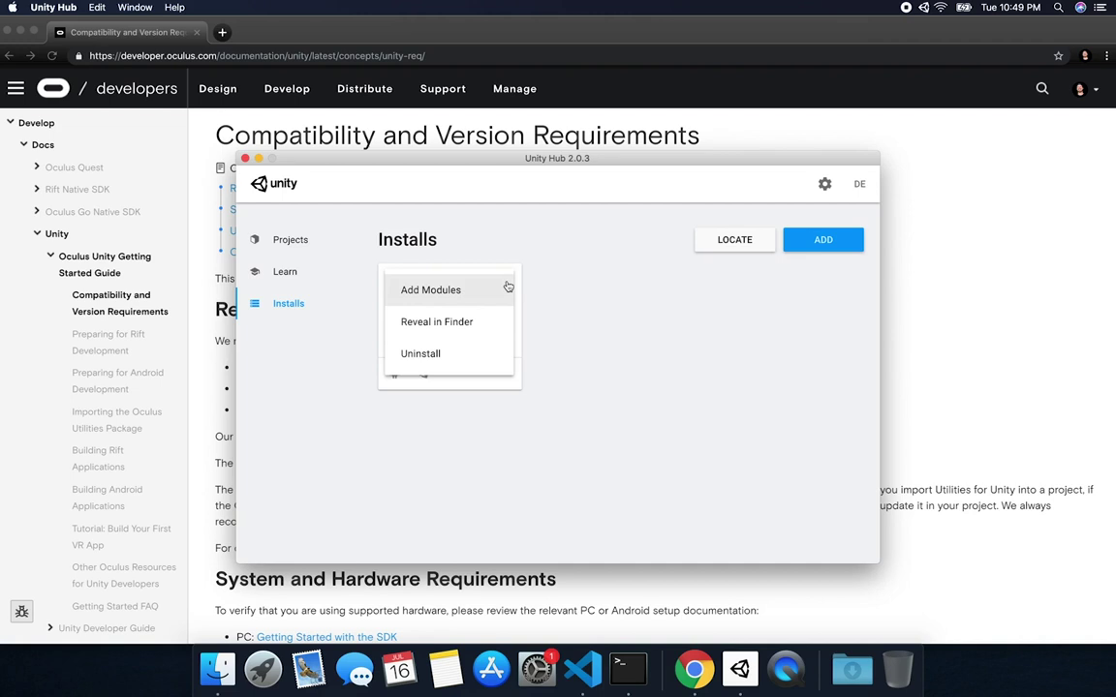
{"action": "left_click", "coordinate": [492, 289]}
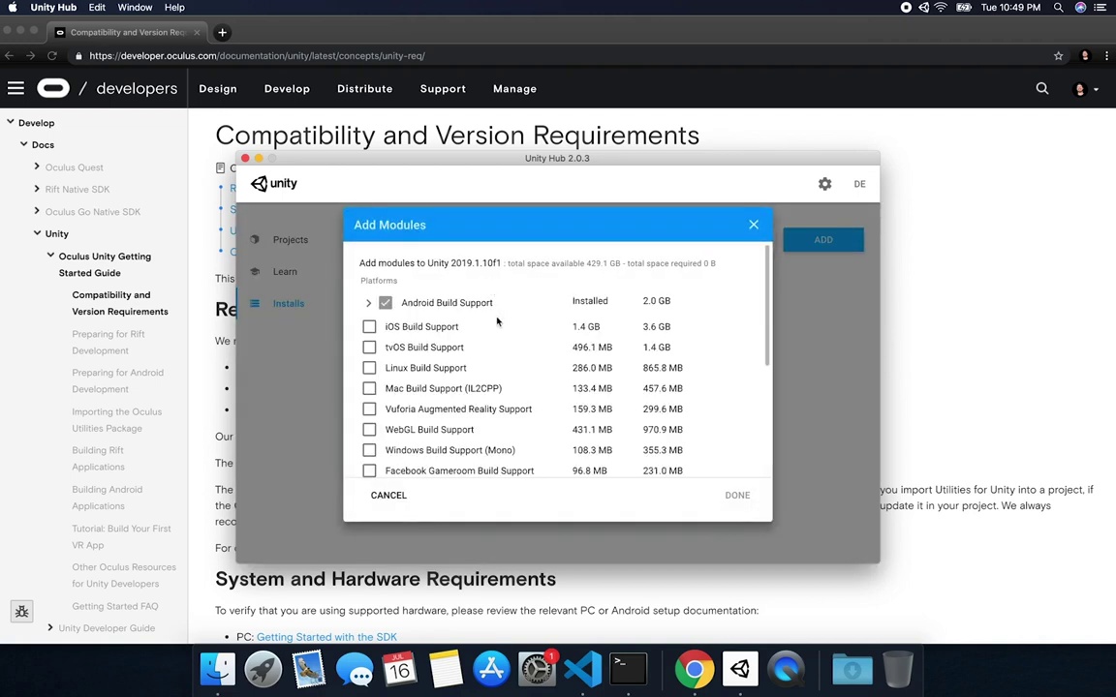
{"action": "left_click", "coordinate": [369, 304]}
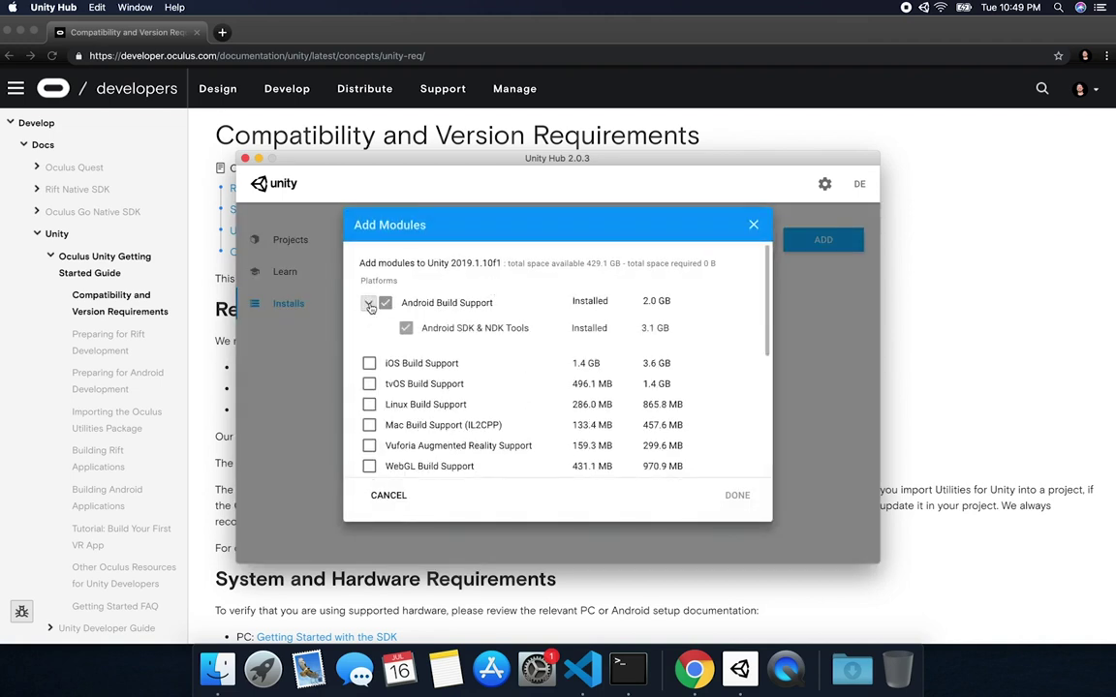
{"action": "left_click", "coordinate": [942, 326]}
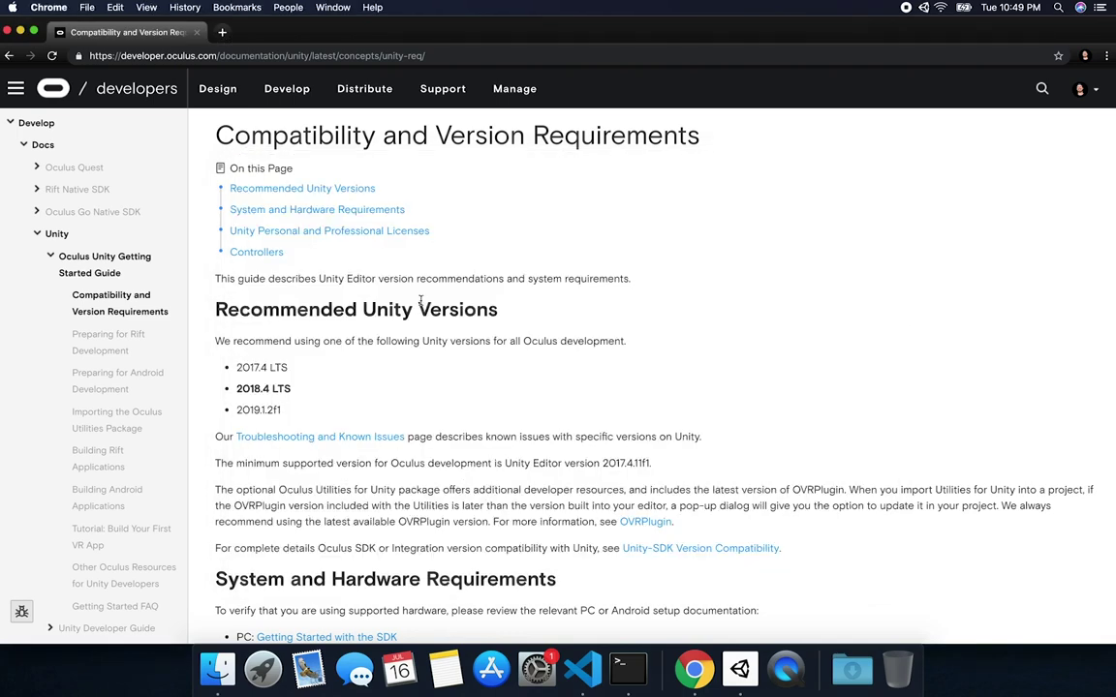
Highlight the recommended 2017.4 LTS version on the Oculus page and switch back to Unity Hub
{"action": "left_click_drag", "start_coordinate": [236, 367], "coordinate": [251, 370]}
{"action": "key", "text": "super+Tab"}
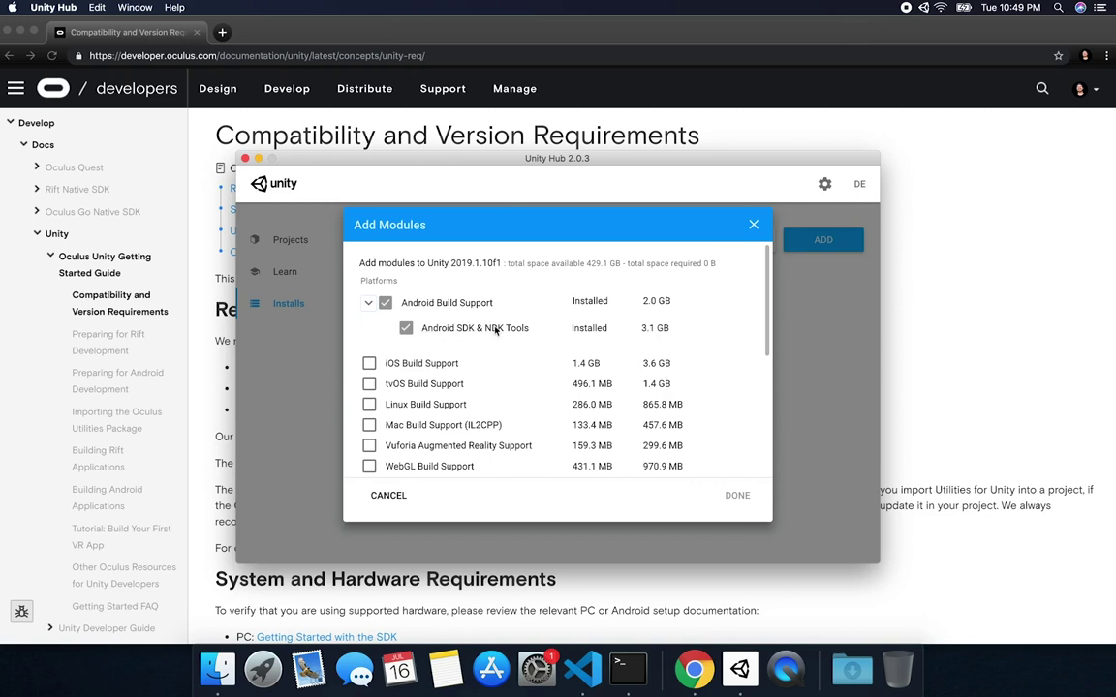
Scroll through the 2019.1.10f1 Add Modules list and close it without adding anything
{"action": "scroll", "coordinate": [477, 301], "scroll_direction": "down", "scroll_amount": 3}
{"action": "scroll", "coordinate": [445, 310], "scroll_direction": "up", "scroll_amount": 3}
{"action": "scroll", "coordinate": [465, 349], "scroll_direction": "down", "scroll_amount": 5}
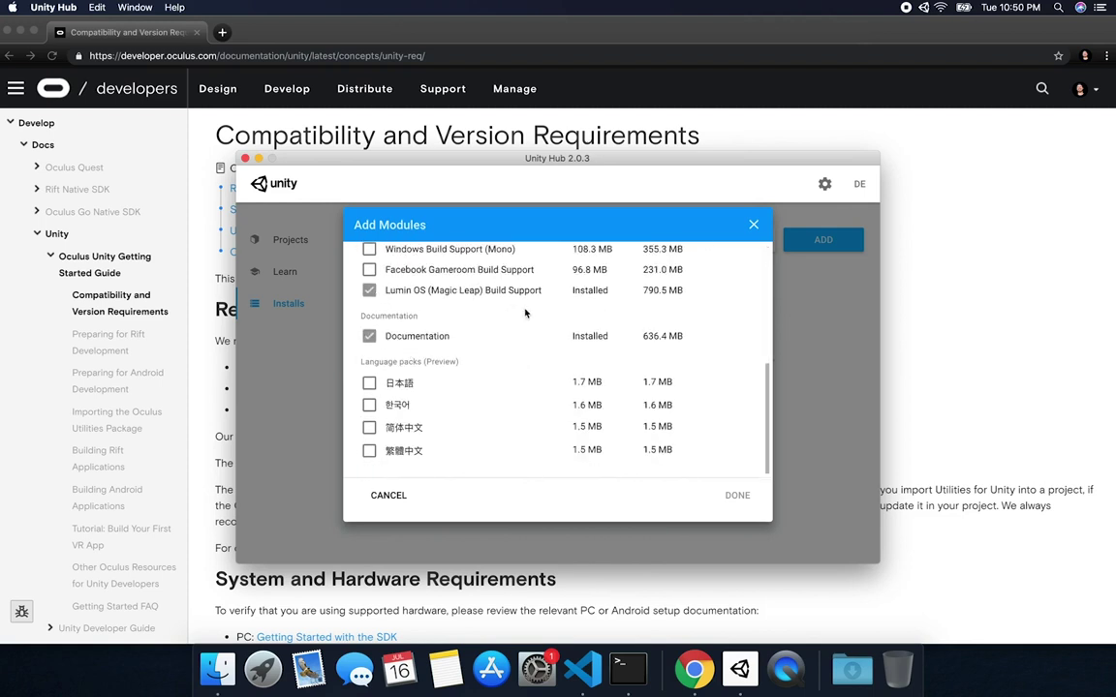
{"action": "left_click", "coordinate": [754, 227]}
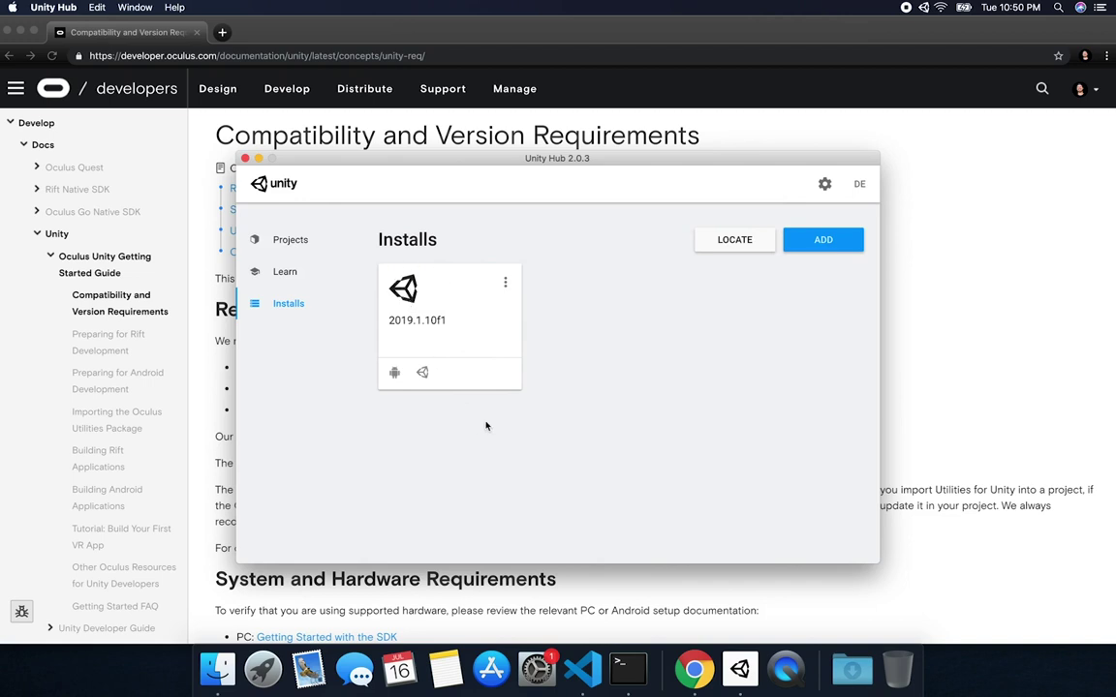
Launch Unity Hub through Spotlight search
{"action": "key", "text": "super+space"}
{"action": "type", "text": "unity"}
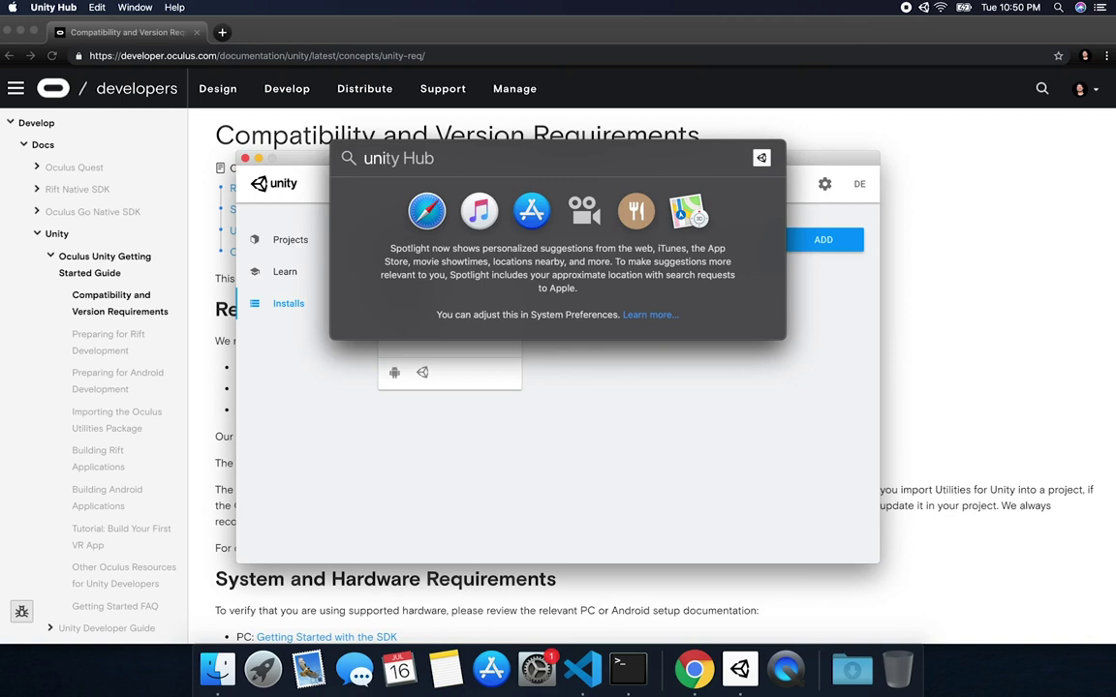
{"action": "key", "text": "Down"}
{"action": "key", "text": "Return"}
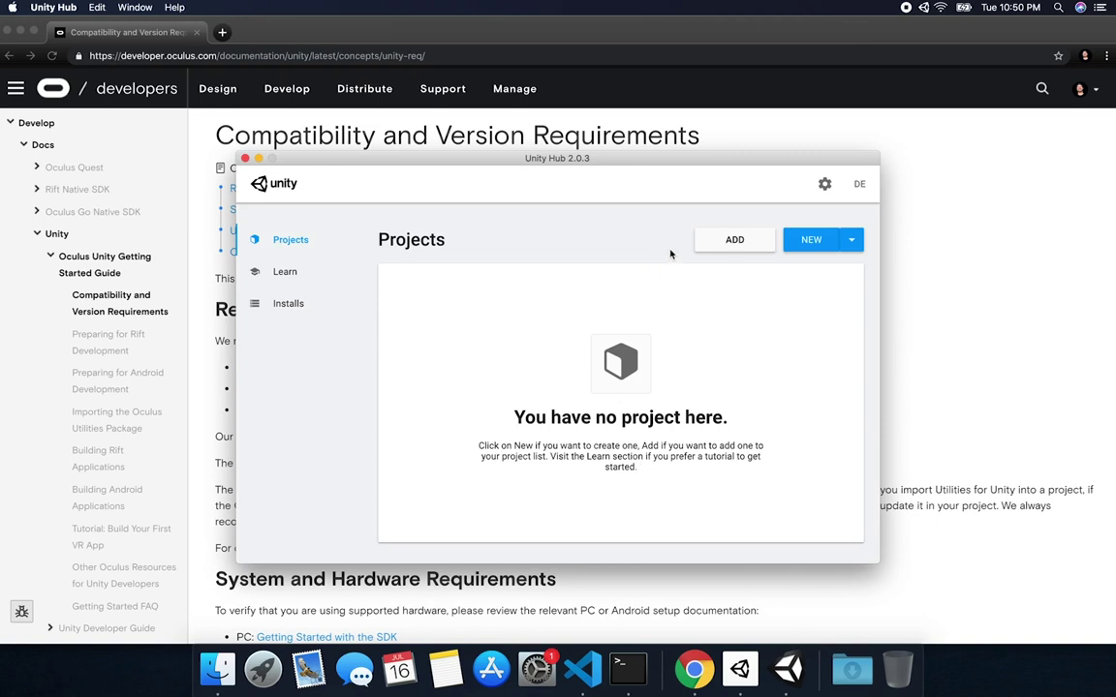
Create a new 3D project named UnityOculusQuestEssentials in the Code/Unity folder
{"action": "left_click", "coordinate": [810, 240]}
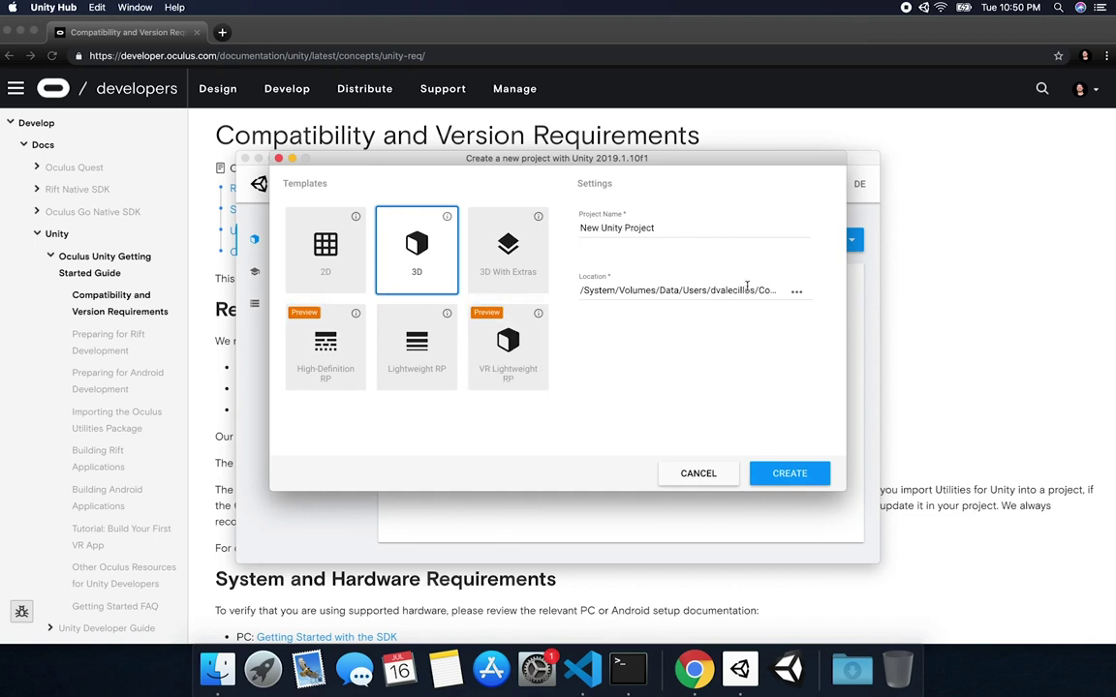
{"action": "left_click_drag", "start_coordinate": [747, 287], "coordinate": [779, 290]}
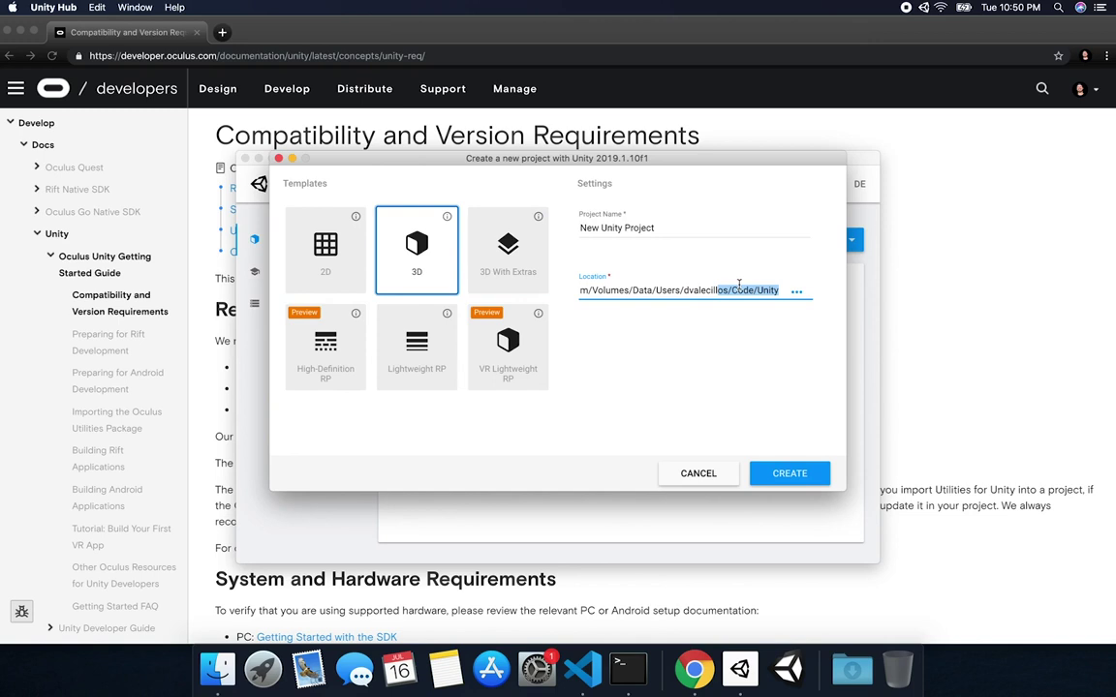
{"action": "key", "text": "Right"}
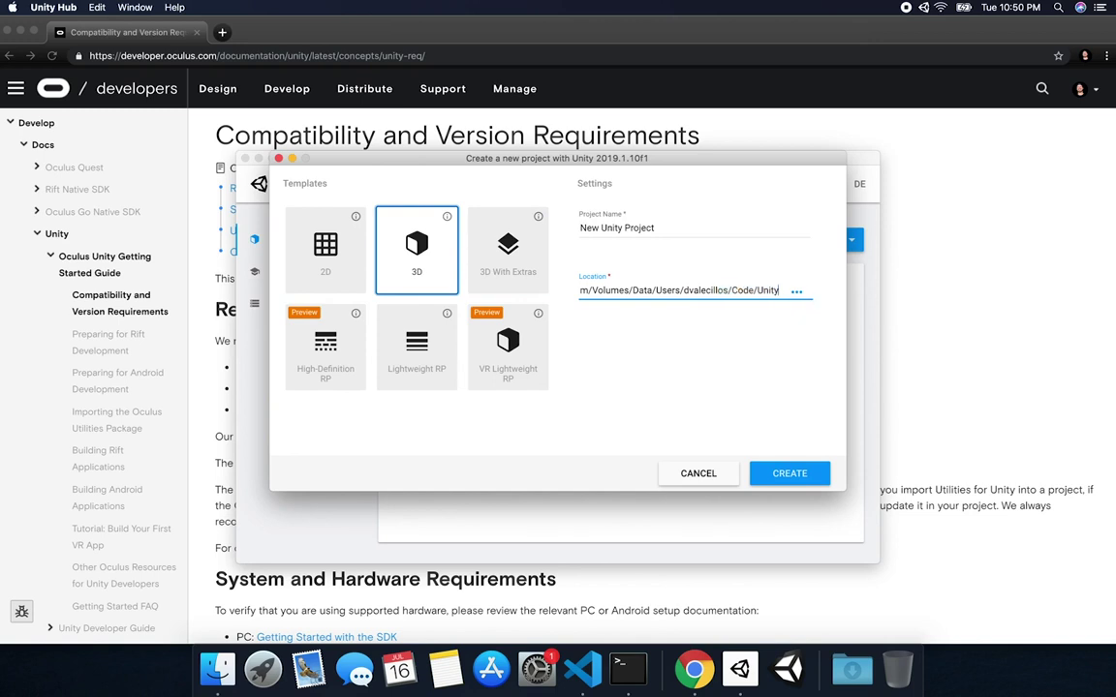
{"action": "left_click_drag", "start_coordinate": [653, 227], "coordinate": [521, 213]}
{"action": "type", "text": "UnityOculusQuest"}
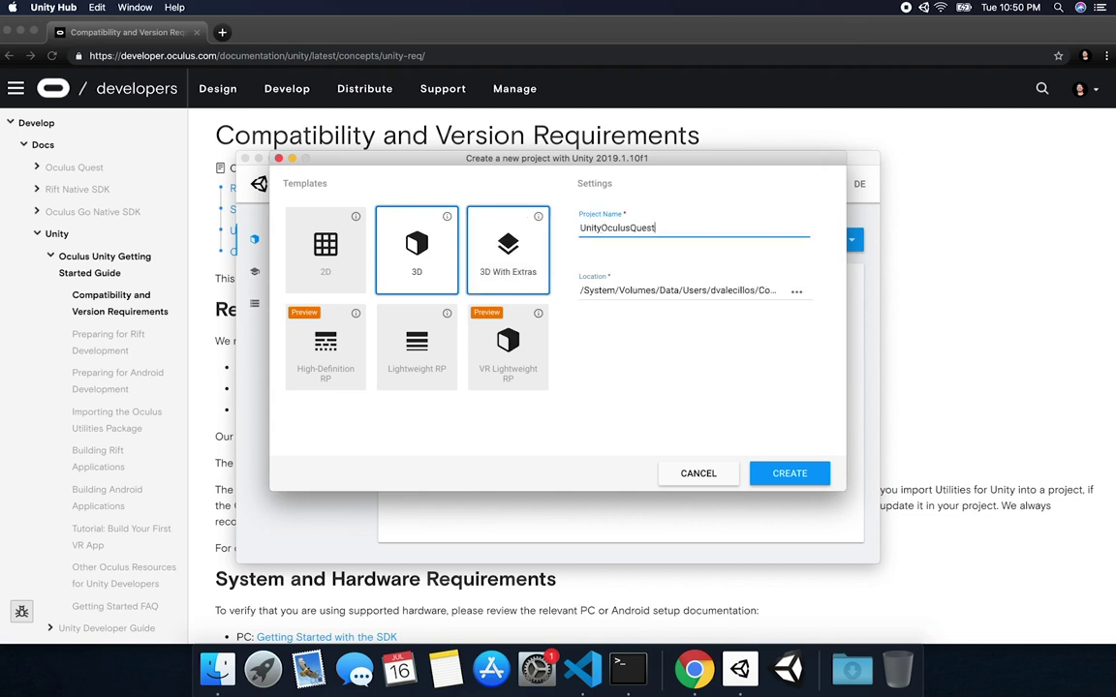
{"action": "type", "text": "Essentials"}
{"action": "left_click_drag", "start_coordinate": [664, 291], "coordinate": [780, 312]}
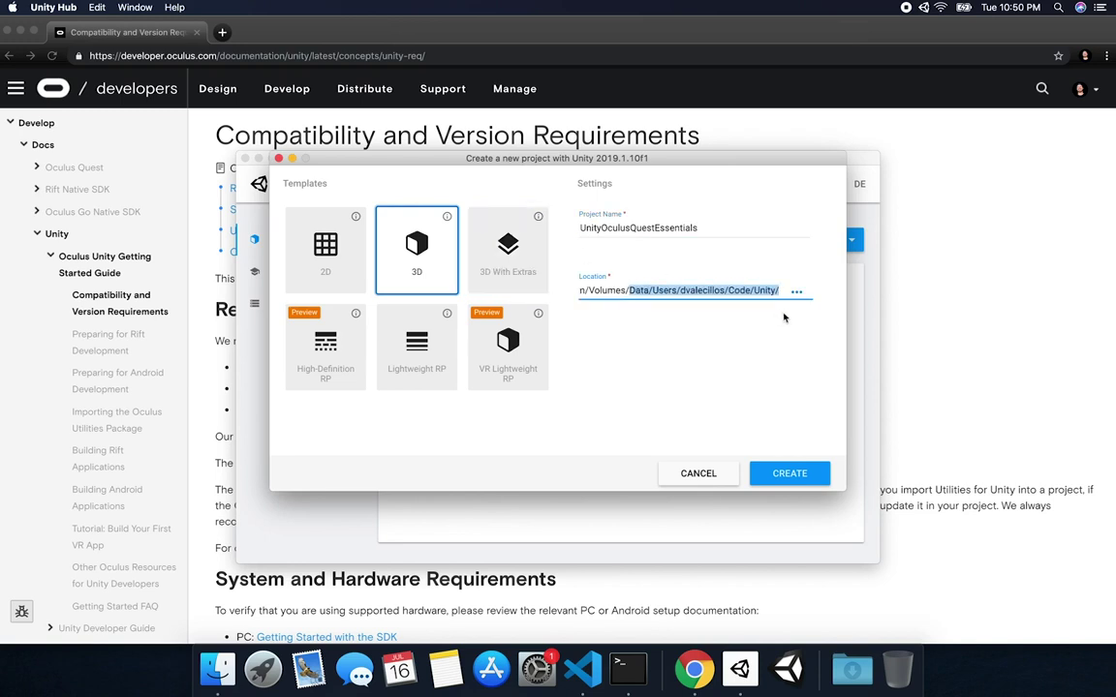
{"action": "left_click", "coordinate": [751, 291]}
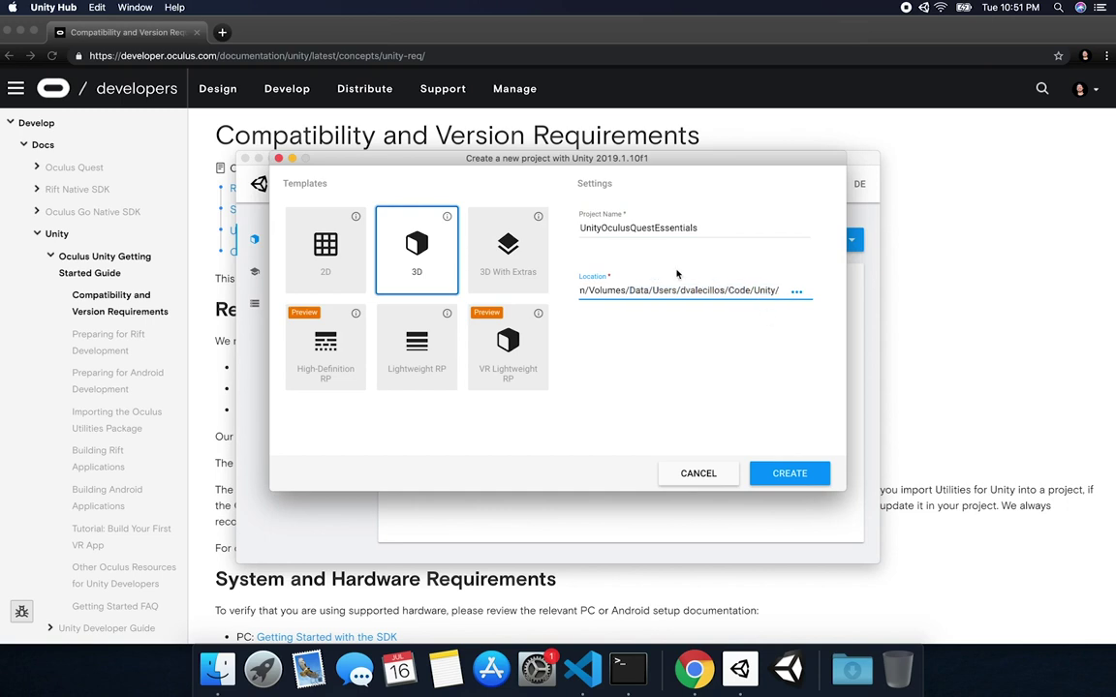
{"action": "left_click_drag", "start_coordinate": [779, 291], "coordinate": [724, 291]}
{"action": "left_click", "coordinate": [790, 474]}
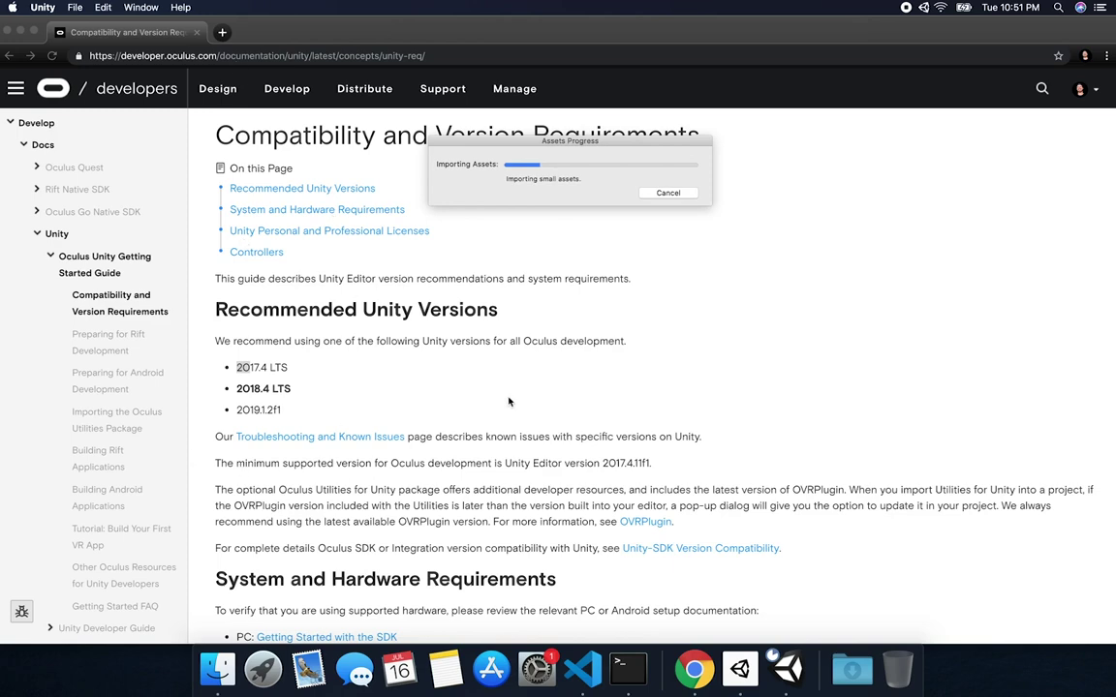
Scroll through the Oculus requirements page while UnityOculusQuestEssentials imports and opens
{"action": "scroll", "coordinate": [528, 446], "scroll_direction": "down", "scroll_amount": 5}
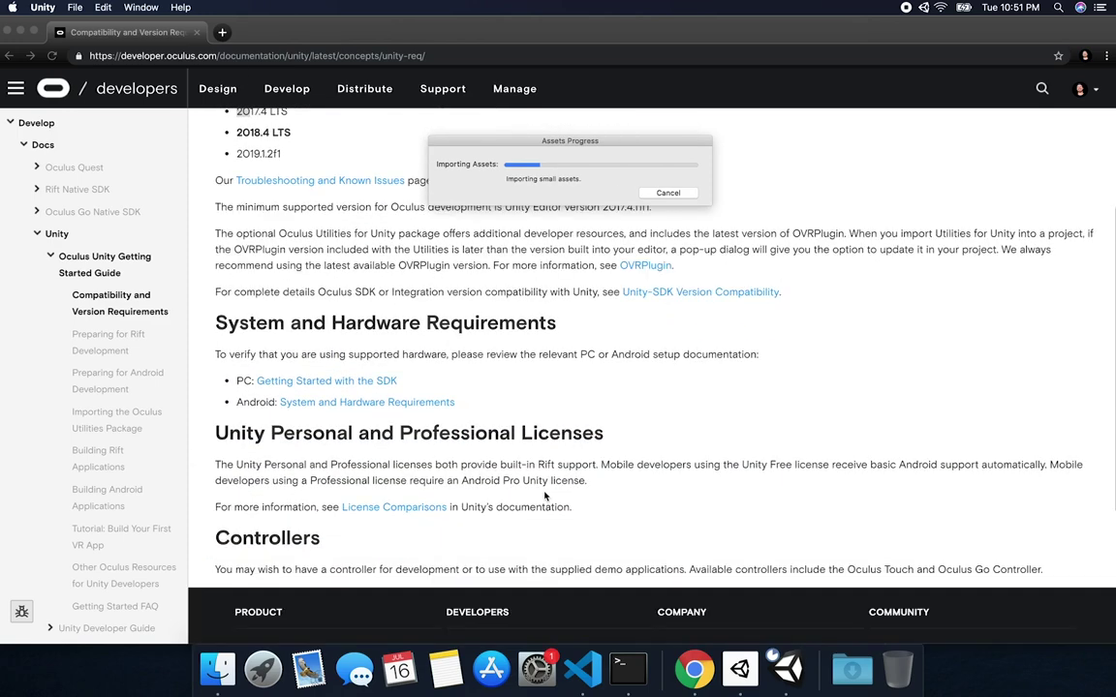
{"action": "scroll", "coordinate": [544, 495], "scroll_direction": "down", "scroll_amount": 4}
{"action": "scroll", "coordinate": [545, 496], "scroll_direction": "up", "scroll_amount": 10}
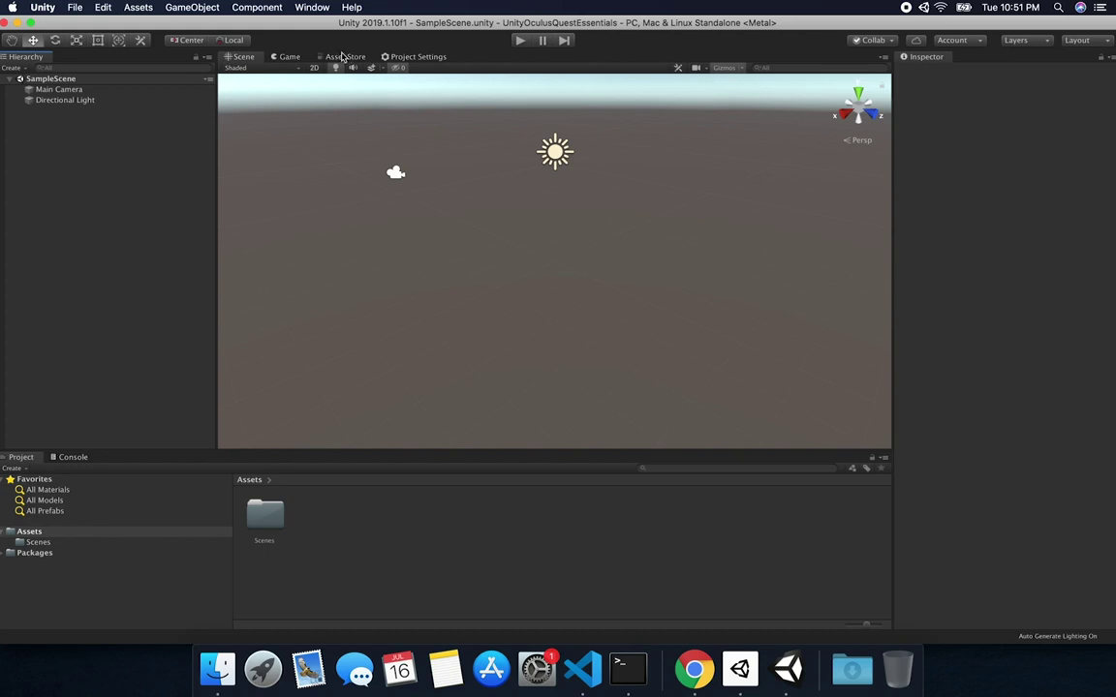
Search the Asset Store for 'Oculus' and open the Oculus Integration package page
{"action": "left_click", "coordinate": [343, 57]}
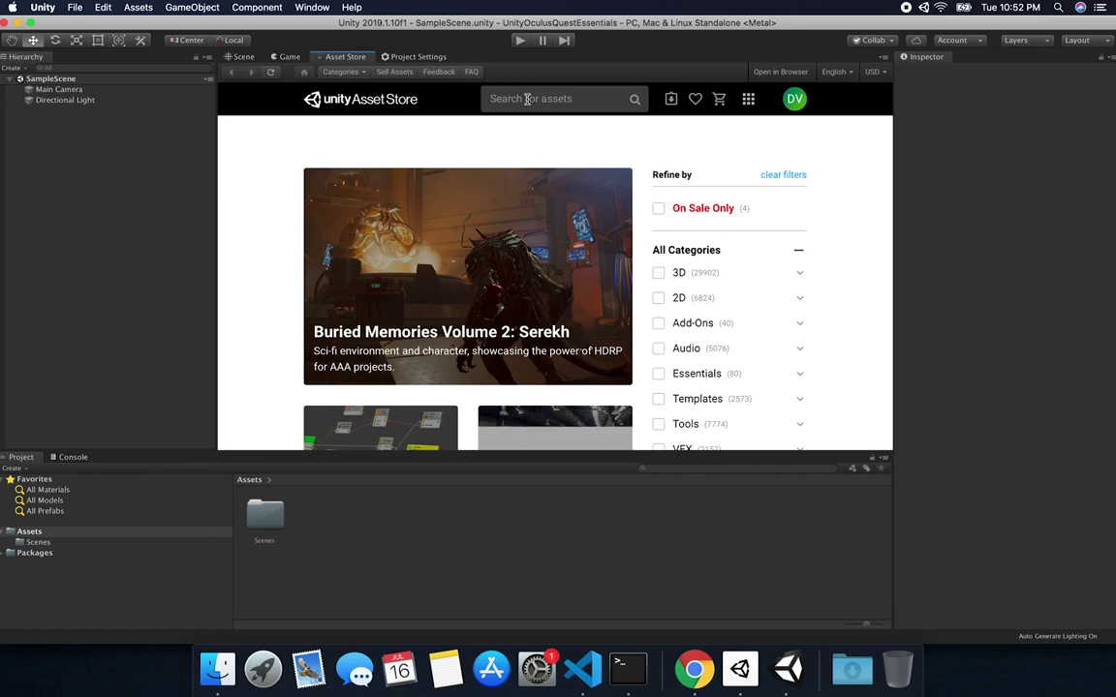
{"action": "left_click", "coordinate": [532, 100]}
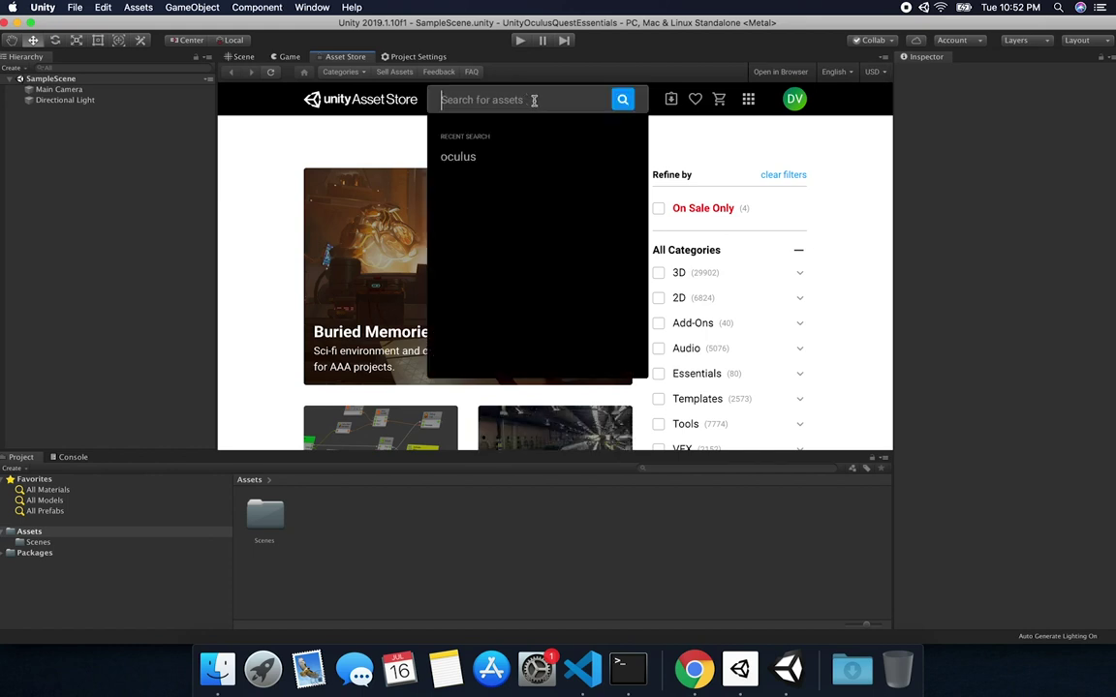
{"action": "type", "text": "Oculus"}
{"action": "key", "text": "Return"}
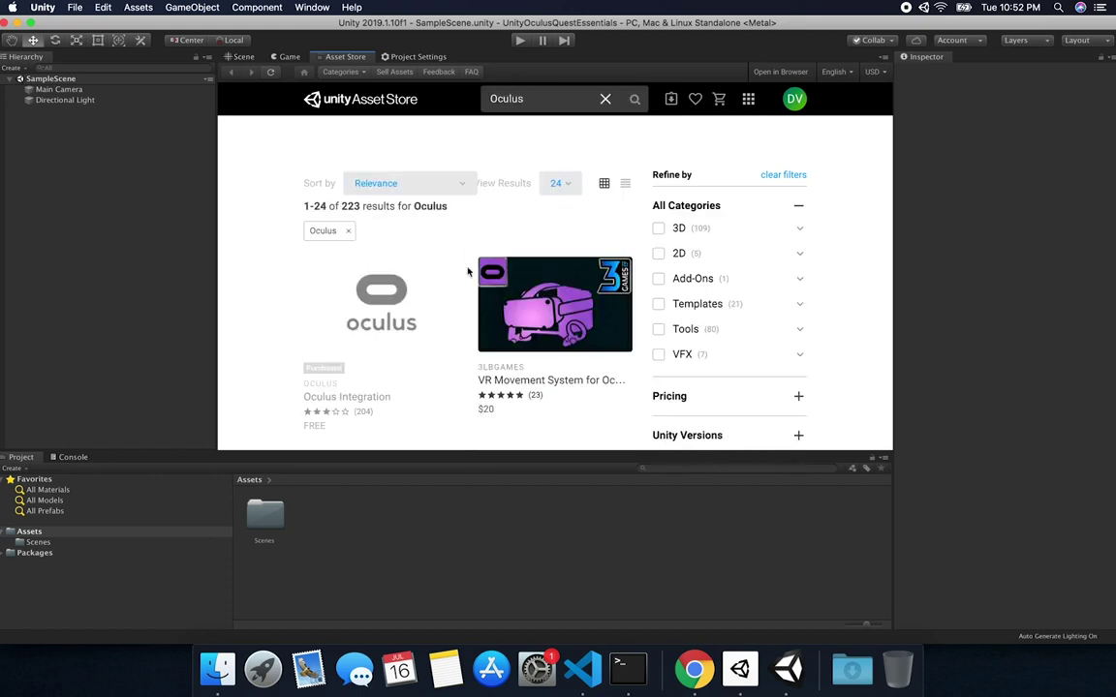
{"action": "mouse_move", "coordinate": [329, 288]}
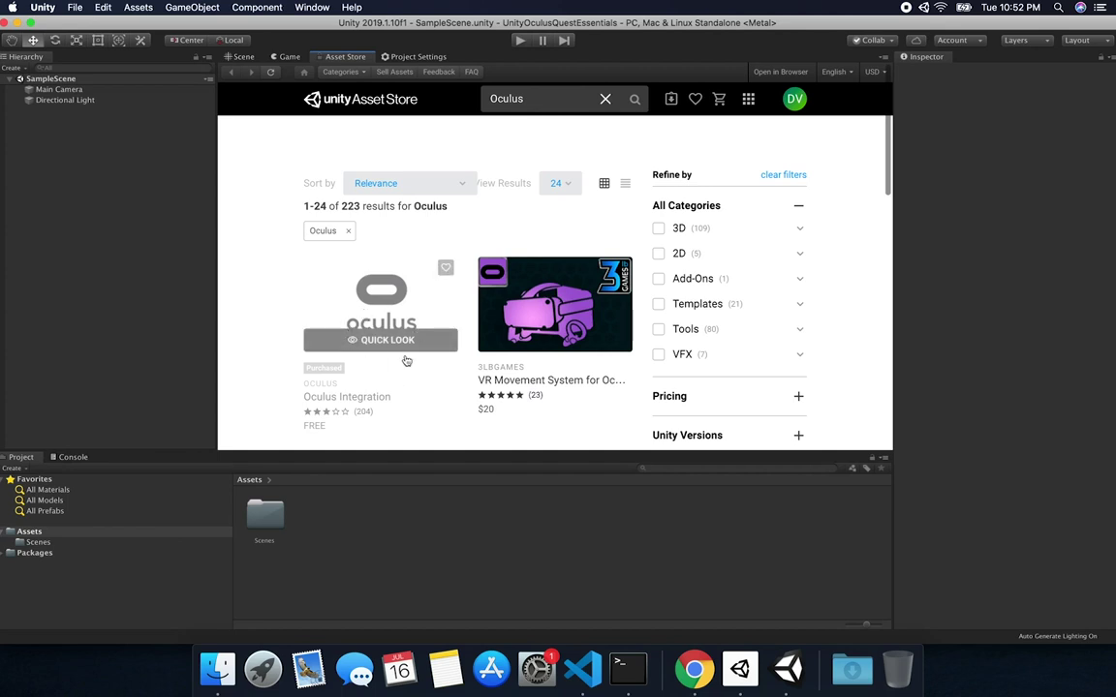
{"action": "scroll", "coordinate": [407, 360], "scroll_direction": "down", "scroll_amount": 2}
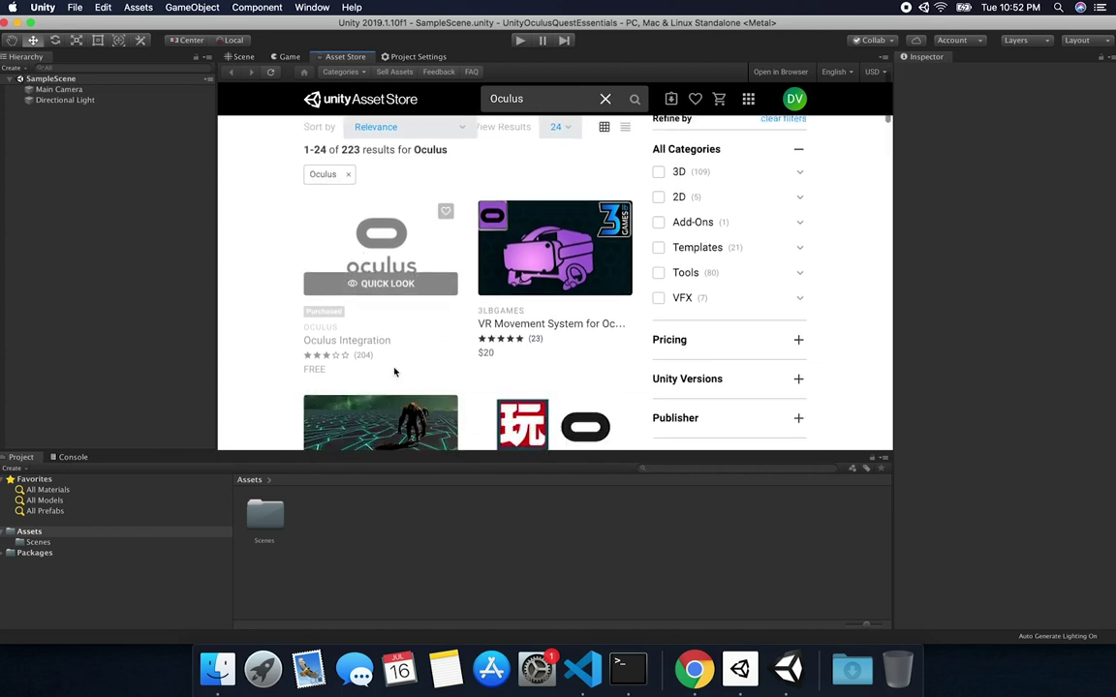
{"action": "left_click", "coordinate": [379, 224]}
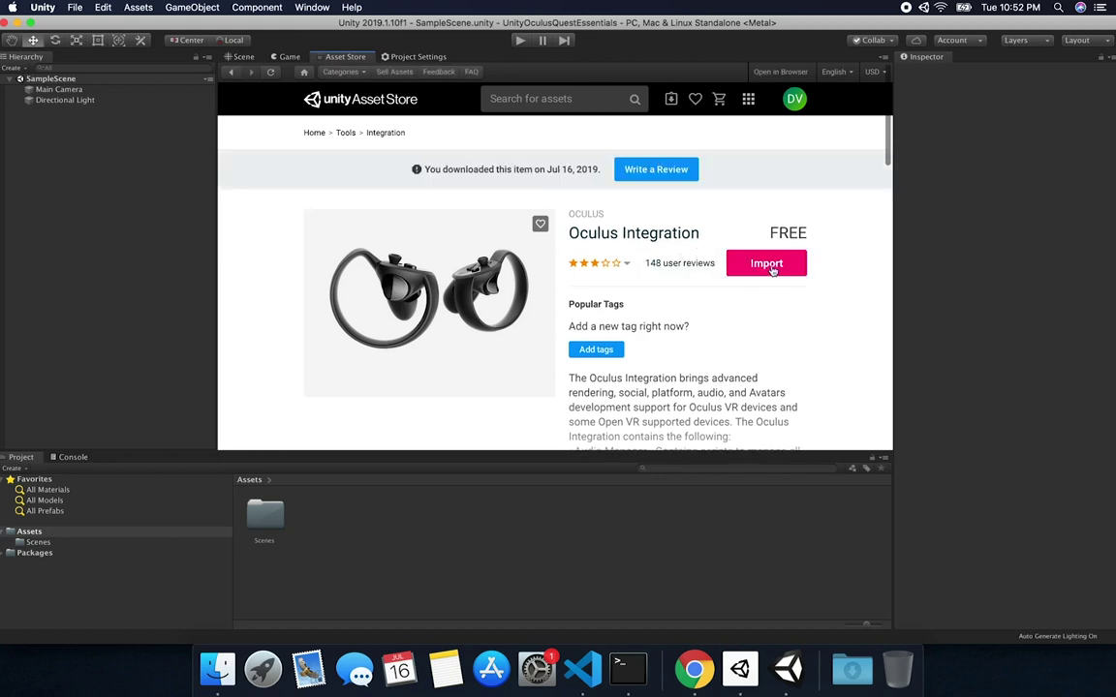
{"action": "scroll", "coordinate": [804, 358], "scroll_direction": "down", "scroll_amount": 1}
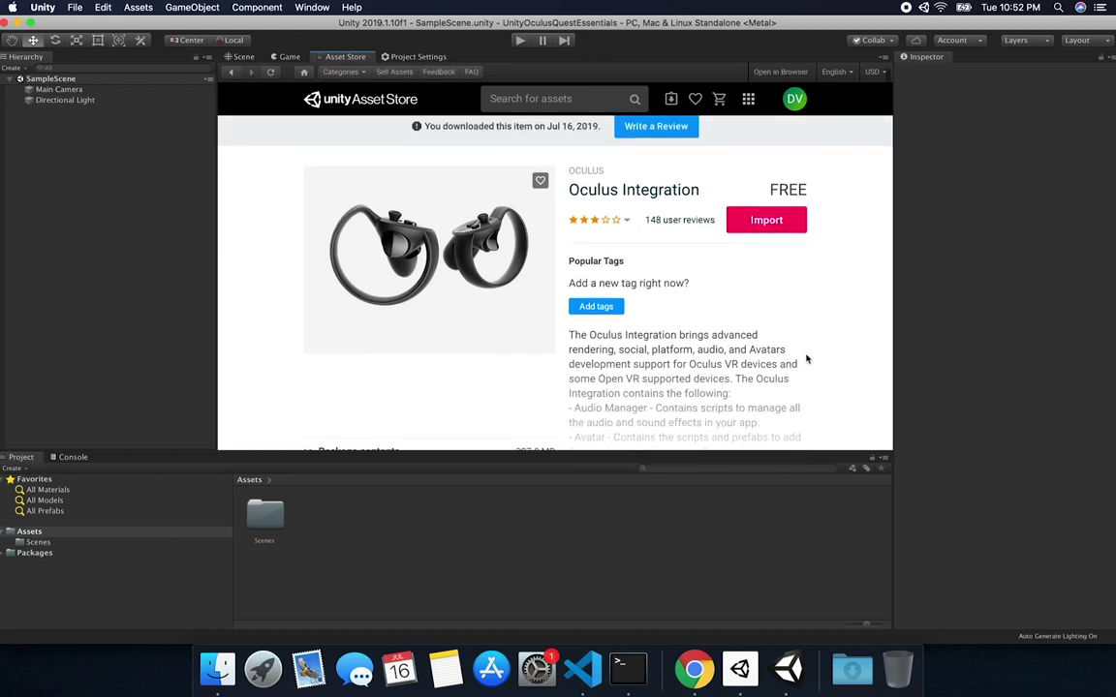
Import every file of the Oculus Integration package into the project
{"action": "left_click", "coordinate": [775, 219]}
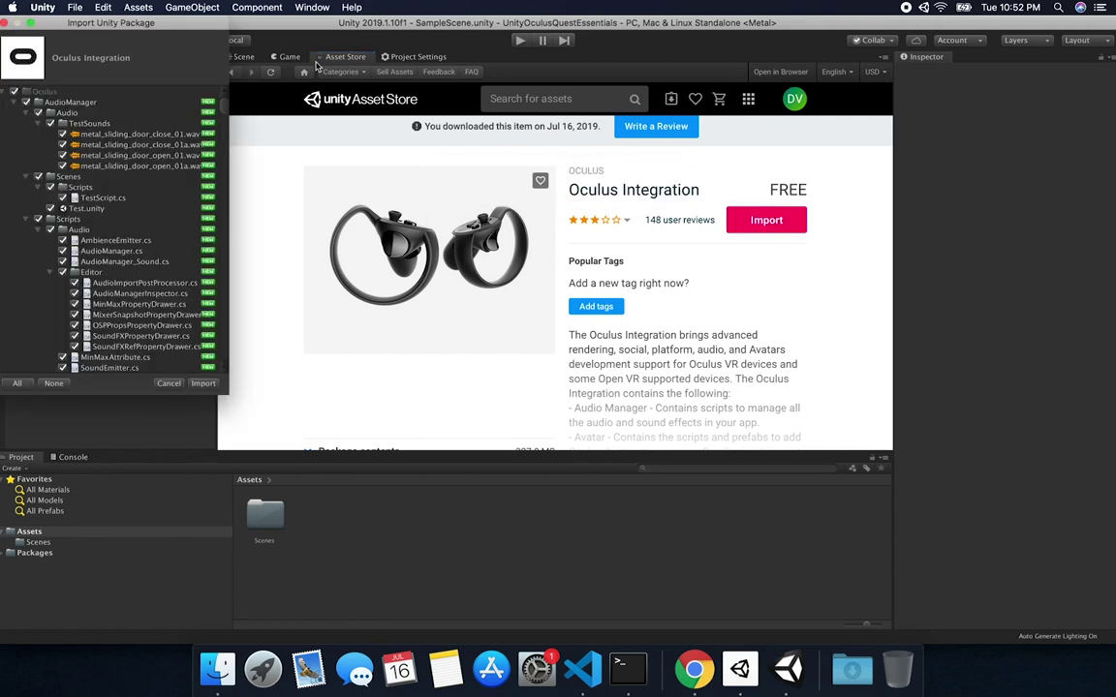
{"action": "left_click_drag", "start_coordinate": [189, 34], "coordinate": [218, 34]}
{"action": "scroll", "coordinate": [175, 287], "scroll_direction": "down", "scroll_amount": 10}
{"action": "scroll", "coordinate": [175, 288], "scroll_direction": "down", "scroll_amount": 15}
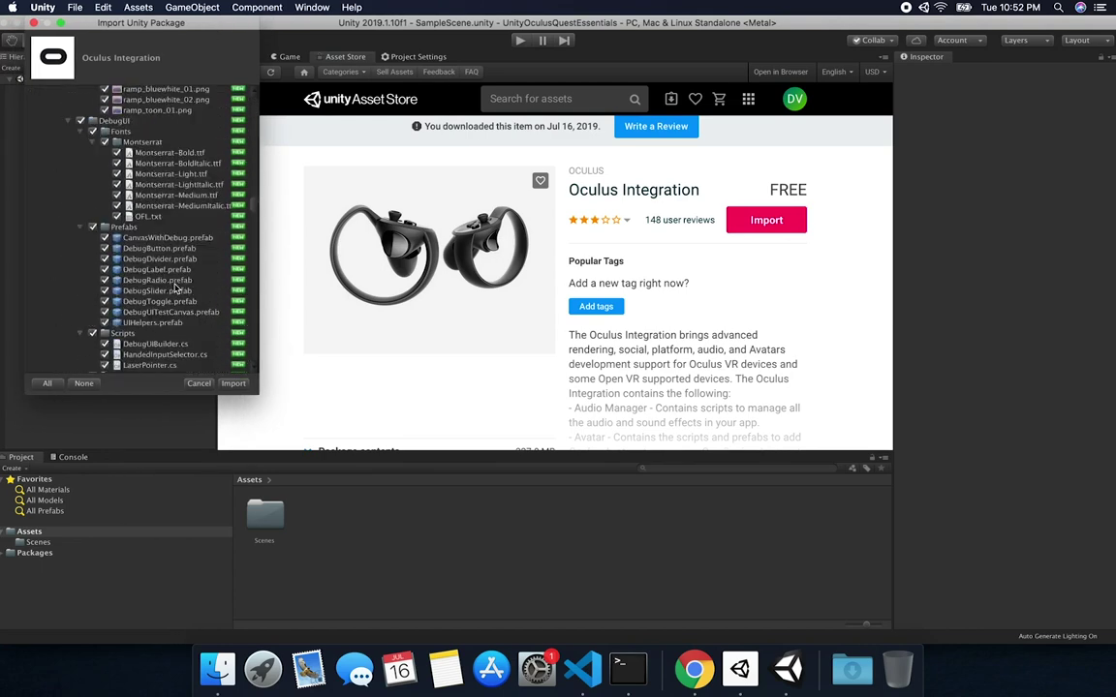
{"action": "scroll", "coordinate": [175, 288], "scroll_direction": "up", "scroll_amount": 20}
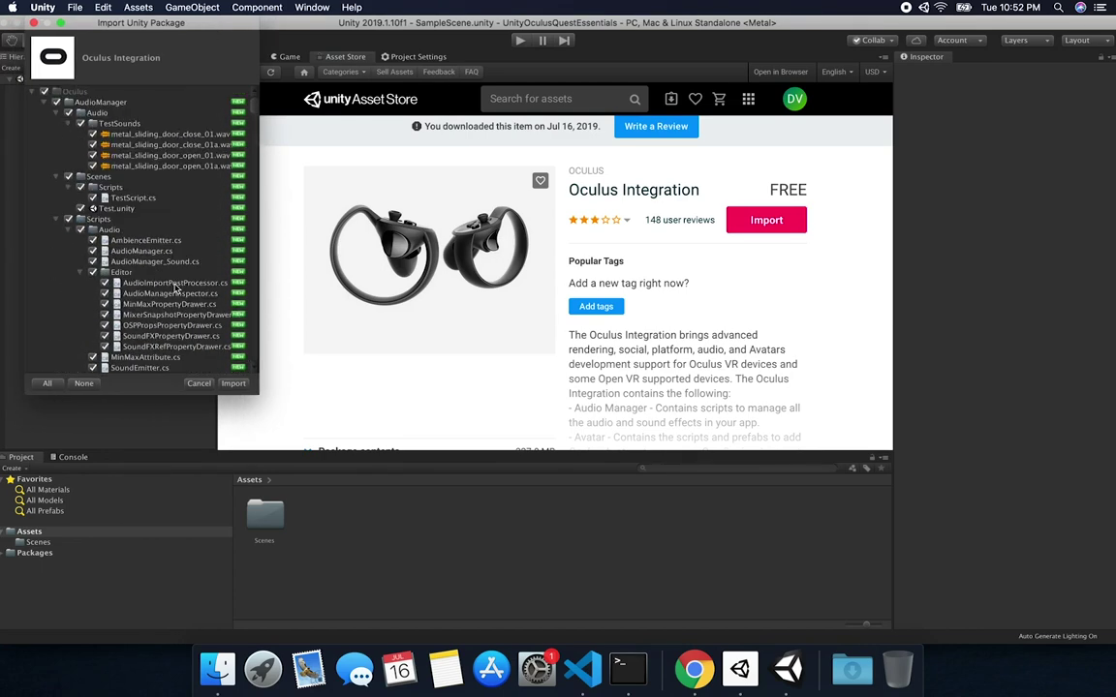
{"action": "left_click", "coordinate": [233, 384]}
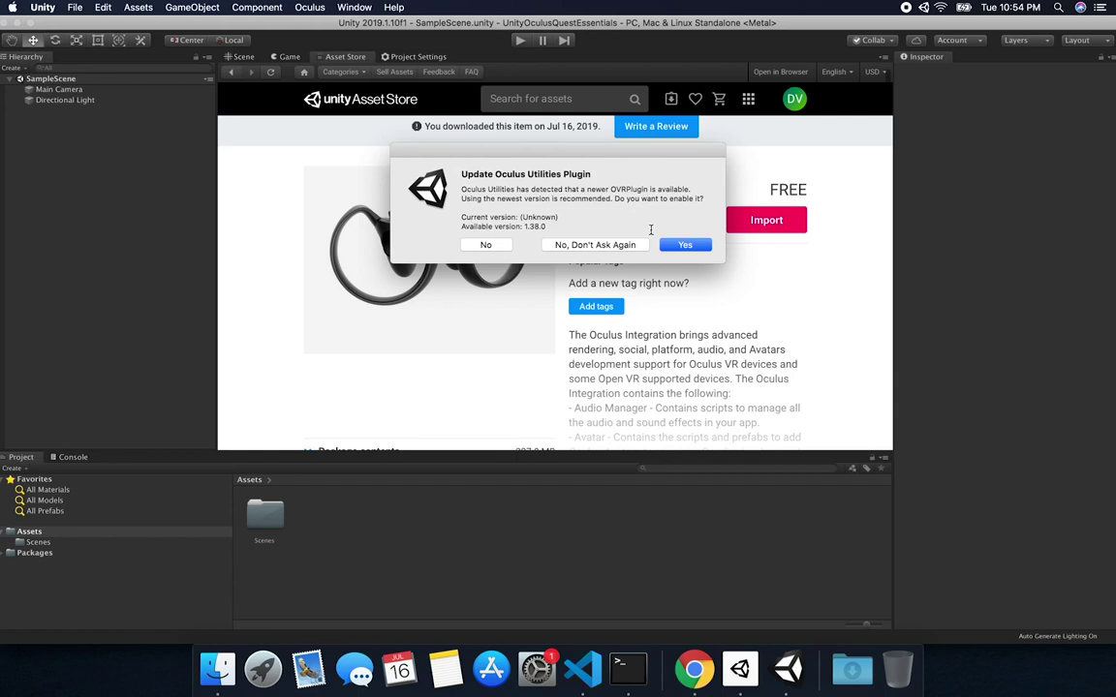
Accept the OVRPlugin update and spatializer upgrade with restarts, then close the Asset Store tab
{"action": "left_click", "coordinate": [684, 245]}
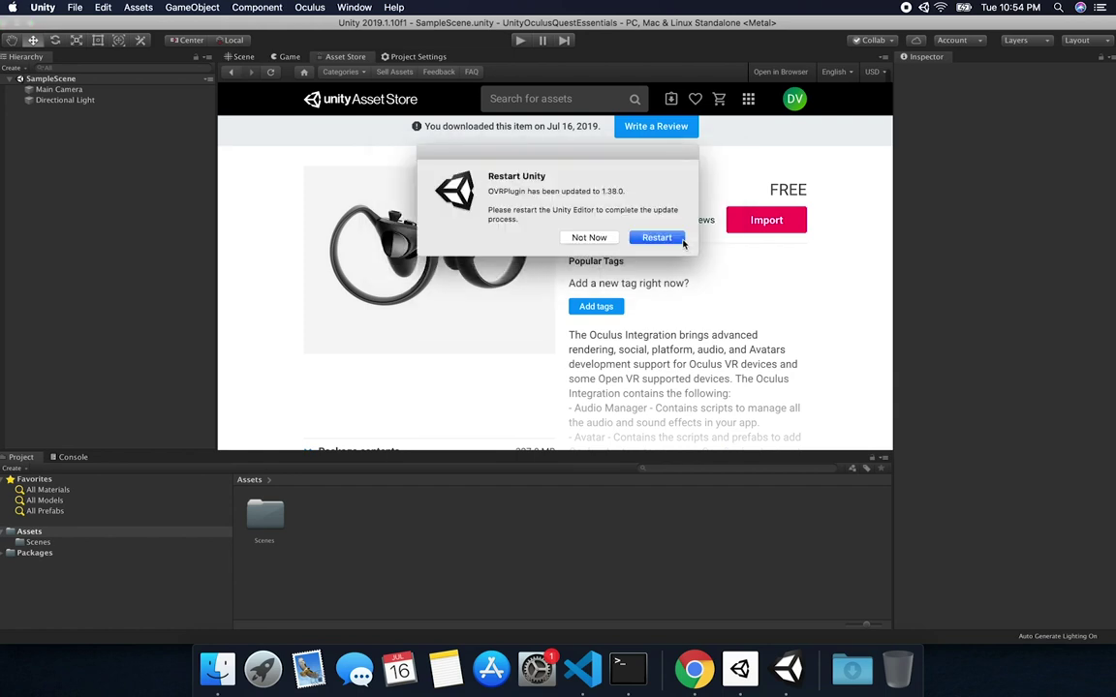
{"action": "left_click", "coordinate": [667, 237]}
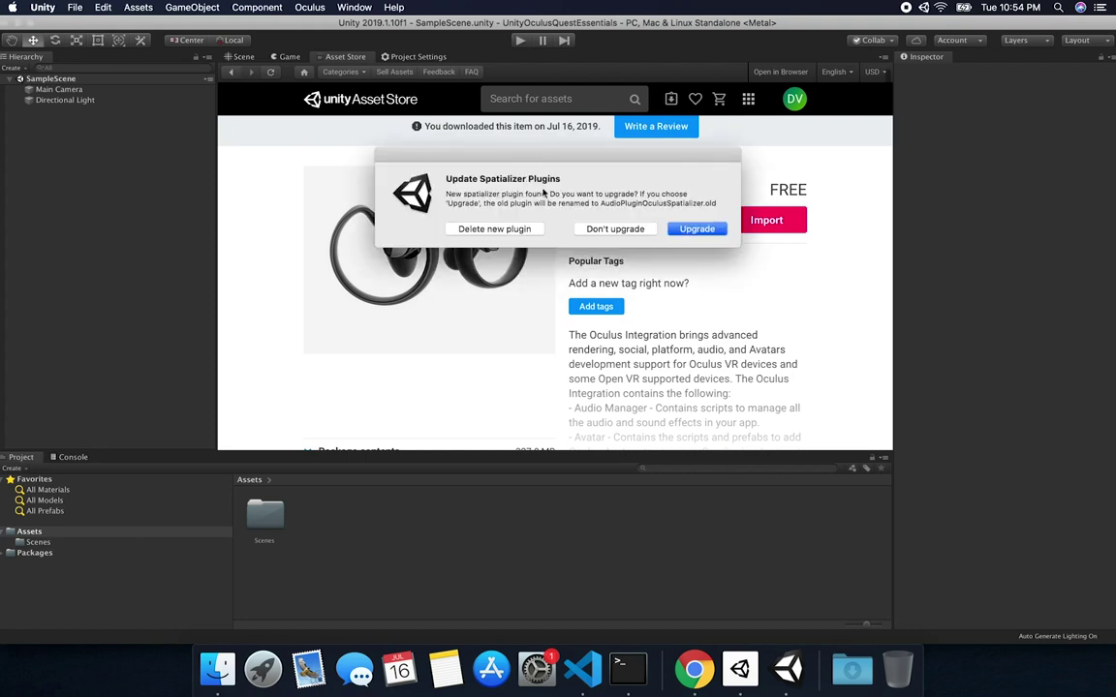
{"action": "left_click", "coordinate": [694, 230]}
{"action": "left_click", "coordinate": [651, 238]}
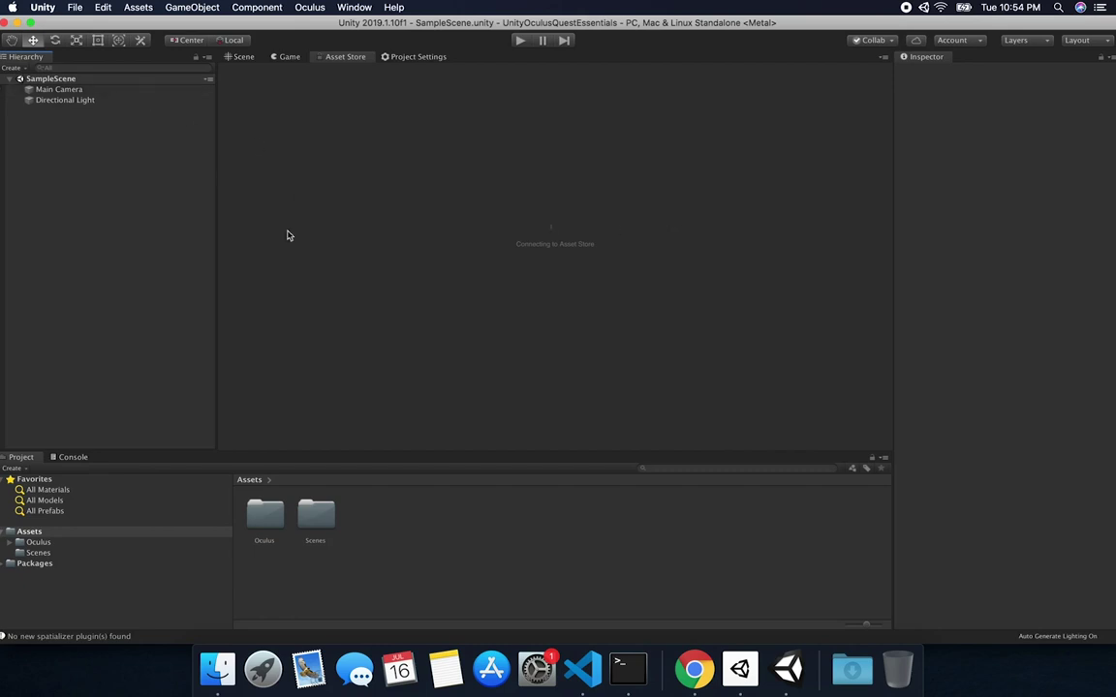
{"action": "right_click", "coordinate": [346, 62]}
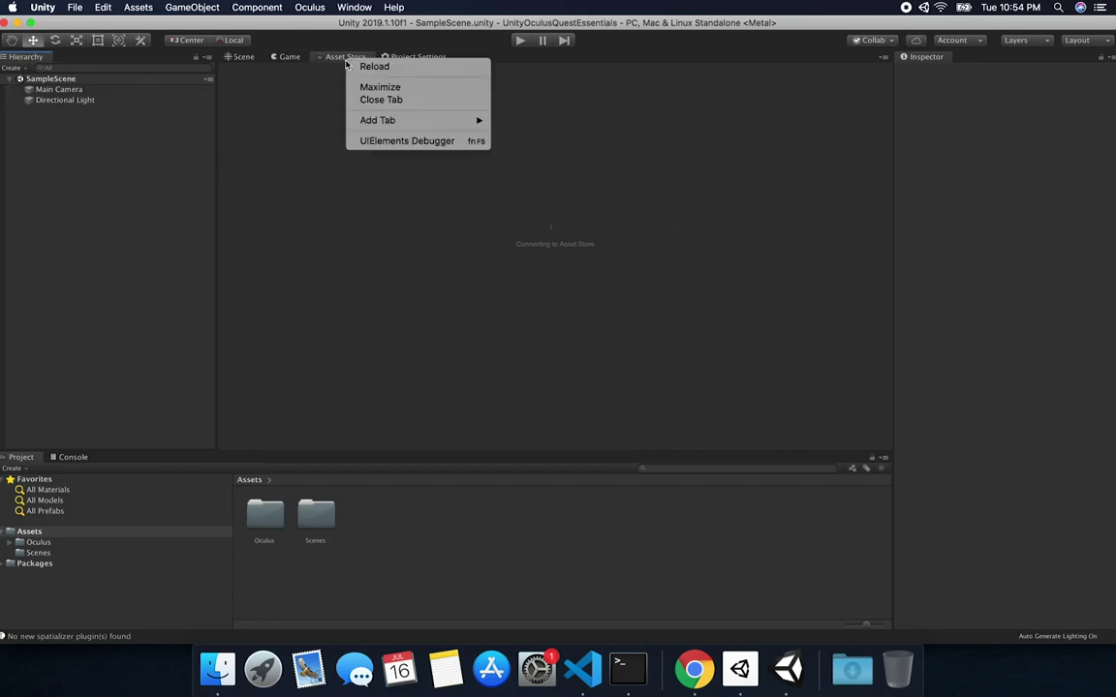
{"action": "left_click", "coordinate": [380, 100]}
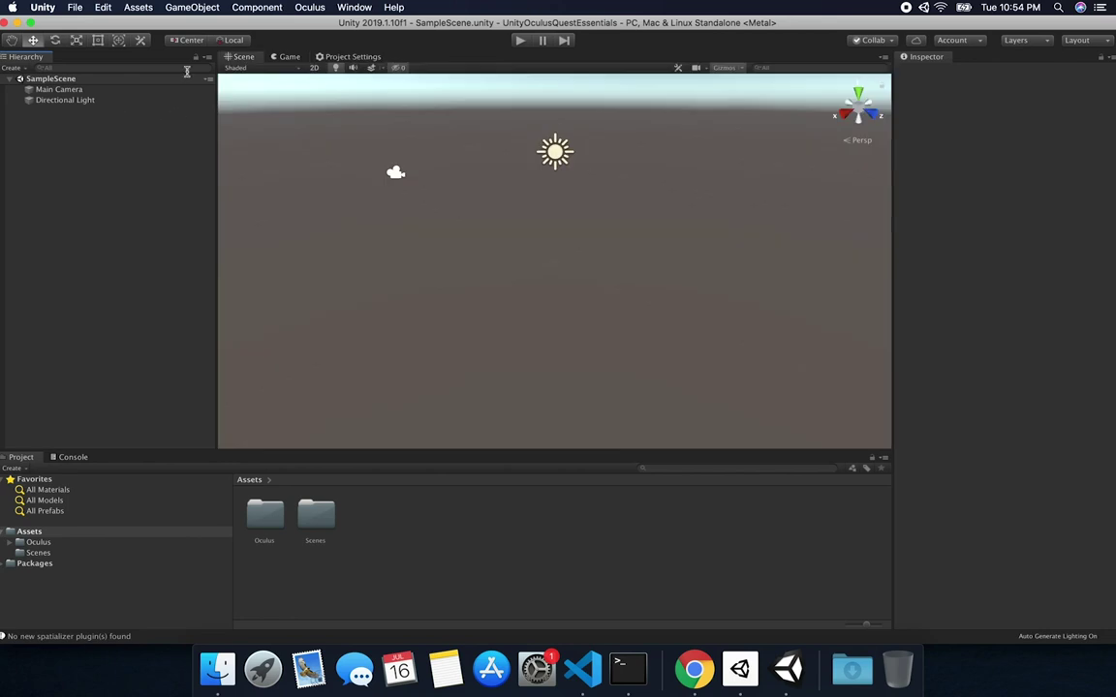
Browse Assets > Oculus > VR > Scenes and open the Room sample scene
{"action": "left_click", "coordinate": [38, 542]}
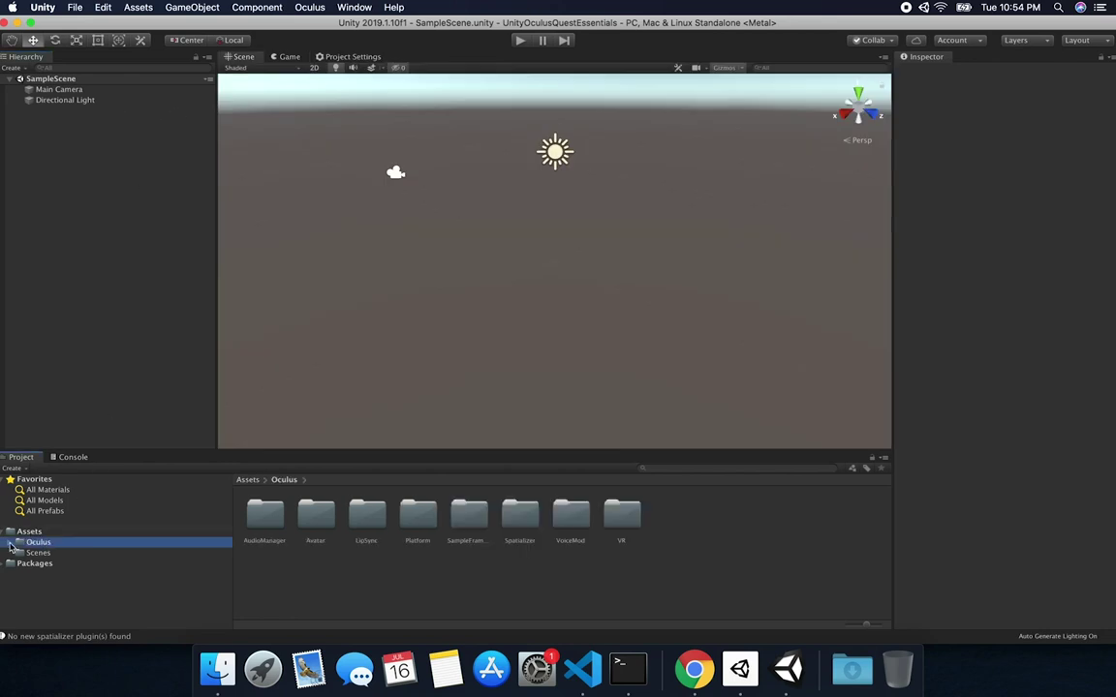
{"action": "left_click", "coordinate": [10, 541]}
{"action": "scroll", "coordinate": [96, 533], "scroll_direction": "down", "scroll_amount": 1}
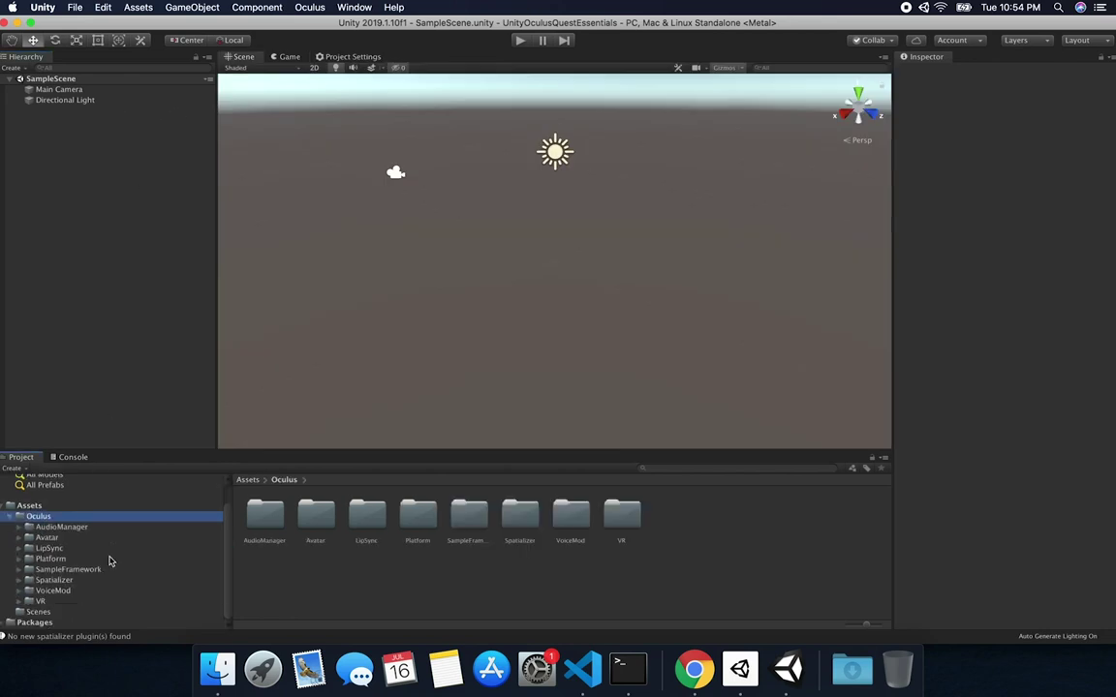
{"action": "left_click", "coordinate": [58, 527]}
{"action": "left_click", "coordinate": [53, 539]}
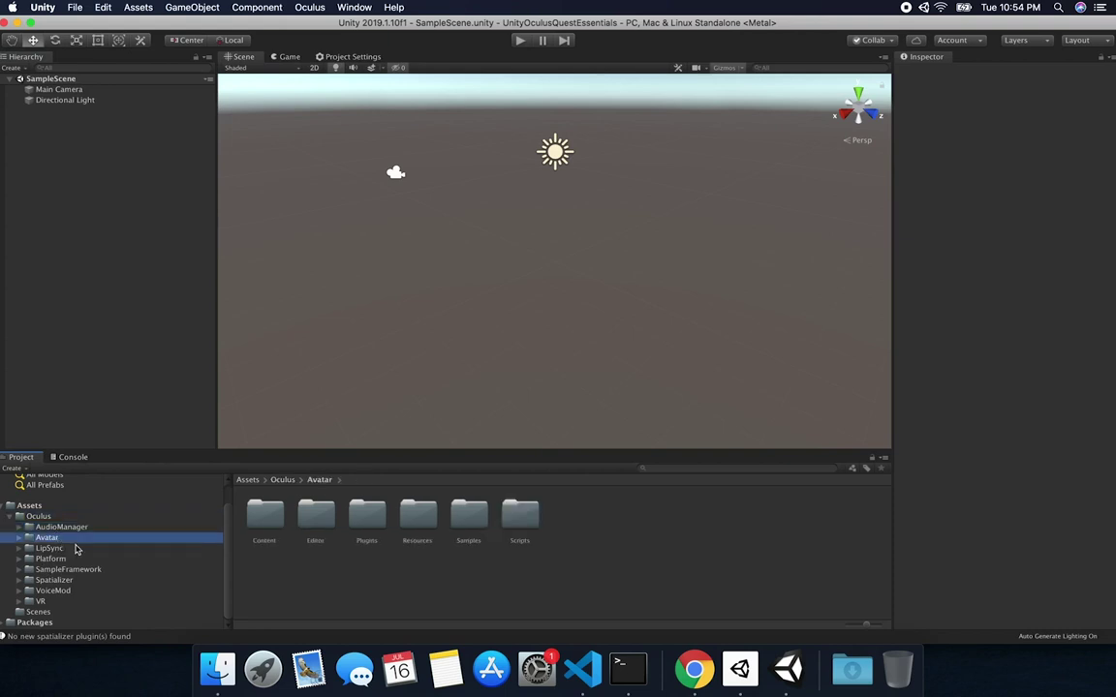
{"action": "left_click", "coordinate": [41, 602]}
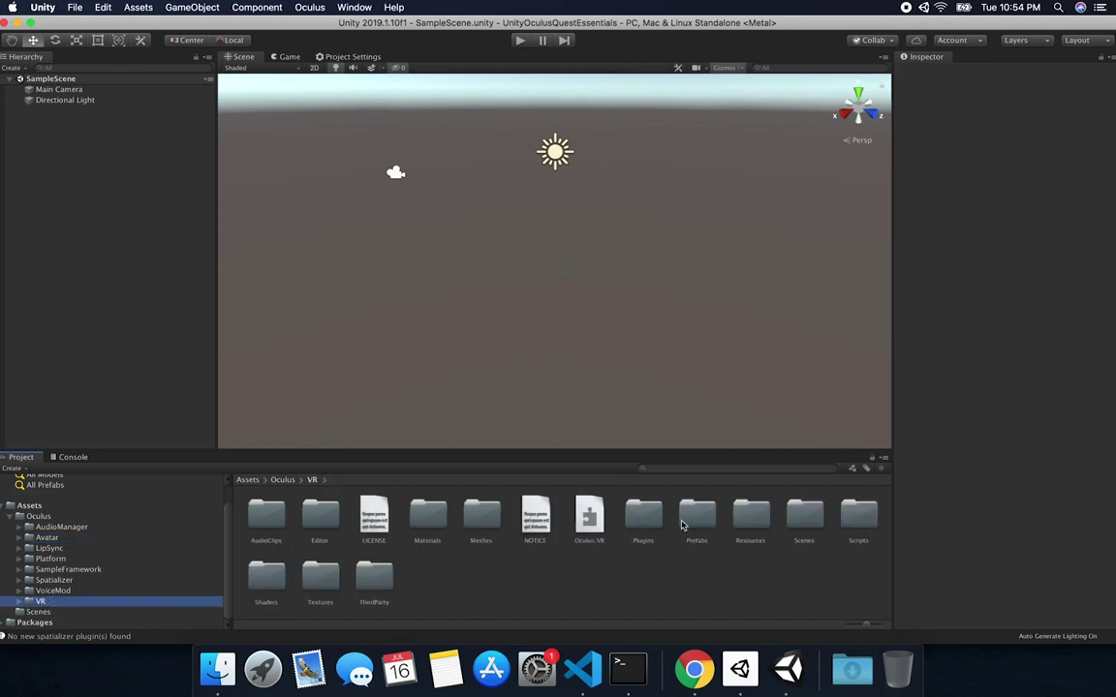
{"action": "left_click", "coordinate": [805, 521]}
{"action": "double_click", "coordinate": [805, 521]}
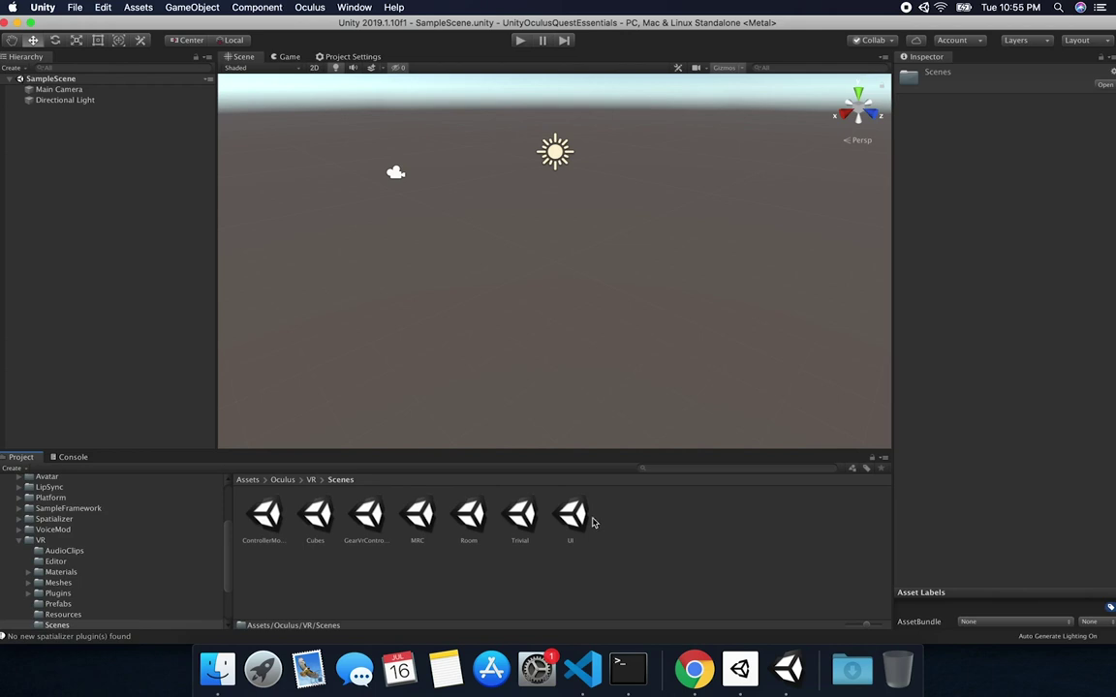
{"action": "double_click", "coordinate": [471, 521]}
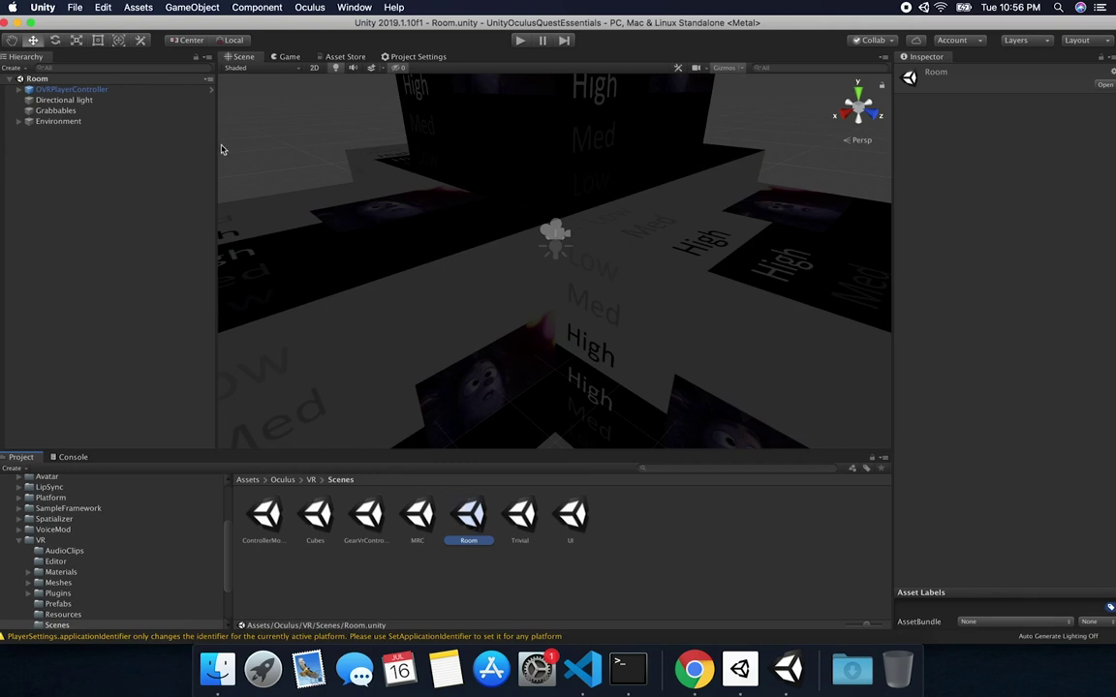
Open Player Settings from the File > Build Settings window
{"action": "left_click", "coordinate": [74, 8]}
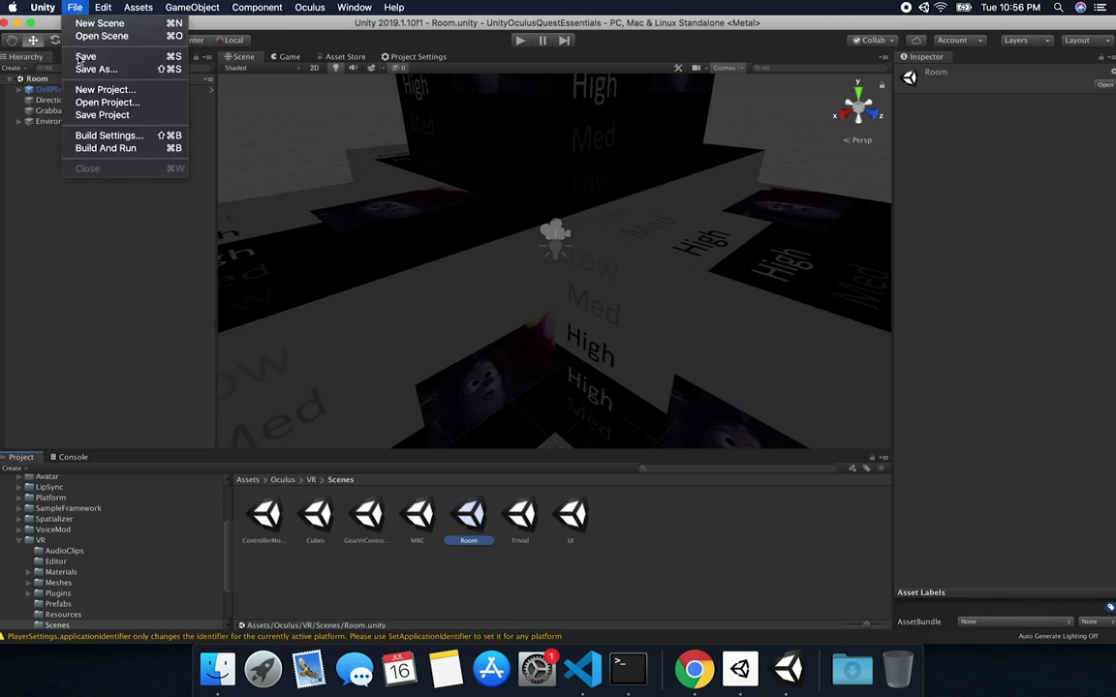
{"action": "left_click", "coordinate": [92, 134]}
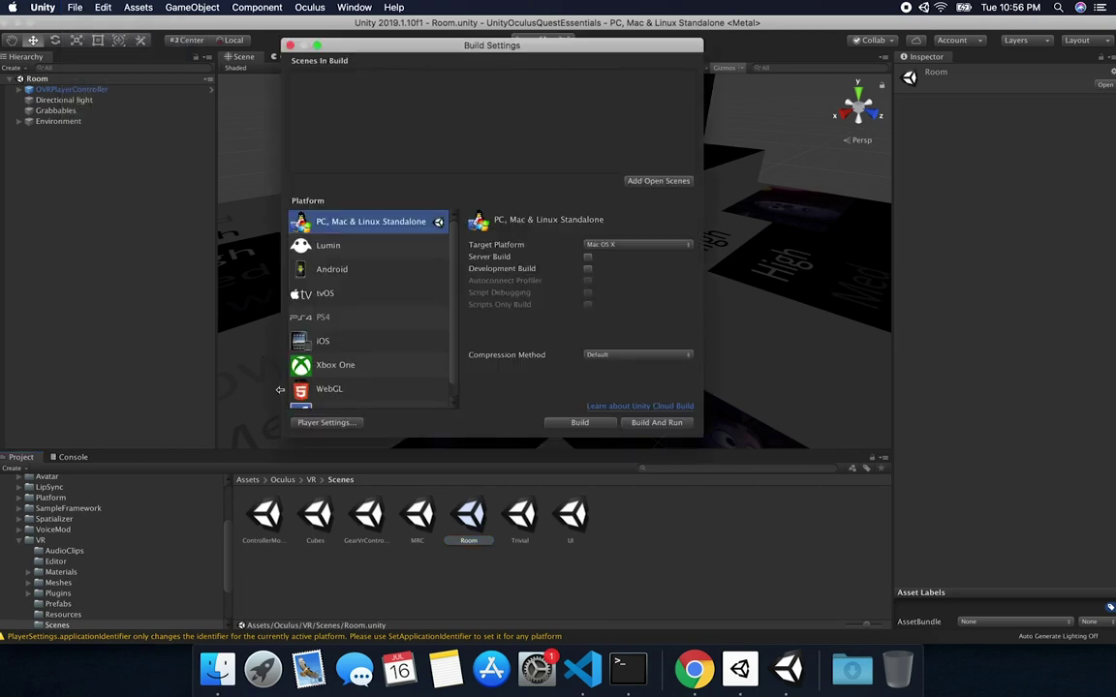
{"action": "left_click", "coordinate": [310, 425]}
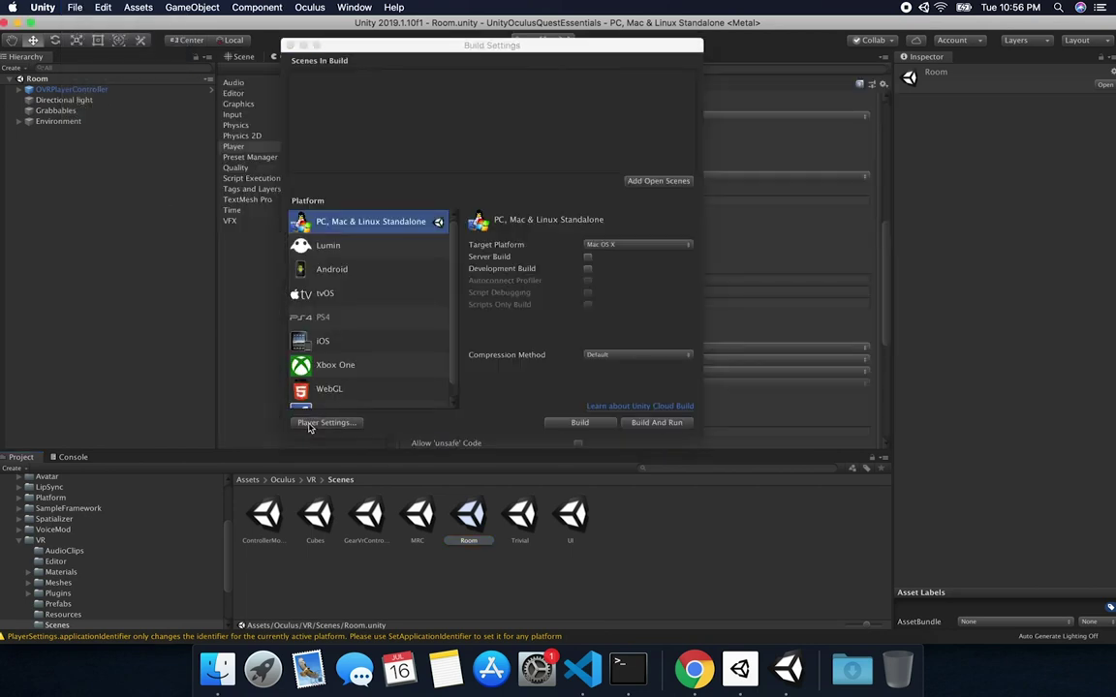
{"action": "left_click", "coordinate": [265, 47]}
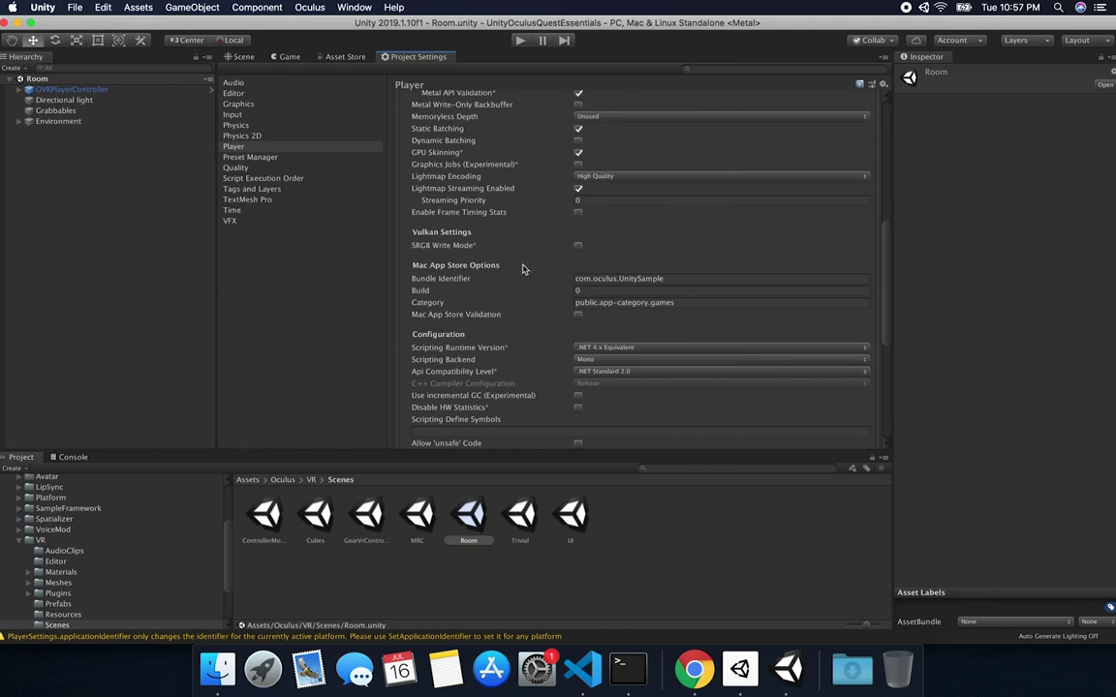
Show the Android player settings with the XR Settings section expanded
{"action": "scroll", "coordinate": [523, 271], "scroll_direction": "down", "scroll_amount": 5}
{"action": "scroll", "coordinate": [524, 273], "scroll_direction": "up", "scroll_amount": 10}
{"action": "scroll", "coordinate": [523, 275], "scroll_direction": "up", "scroll_amount": 3}
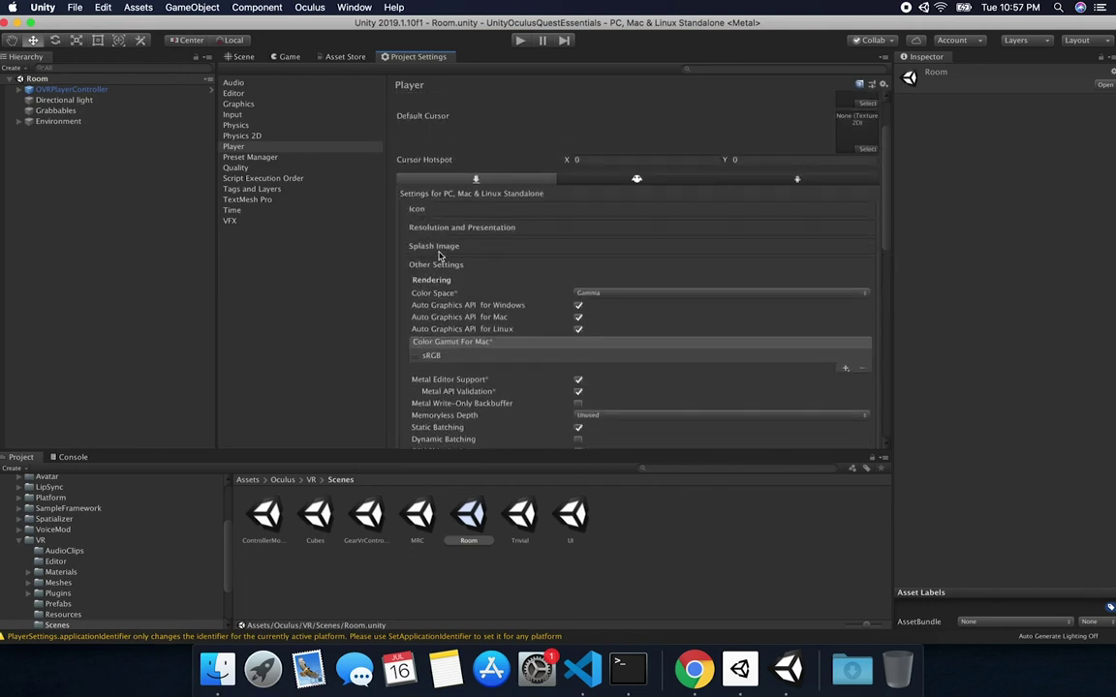
{"action": "left_click", "coordinate": [796, 180]}
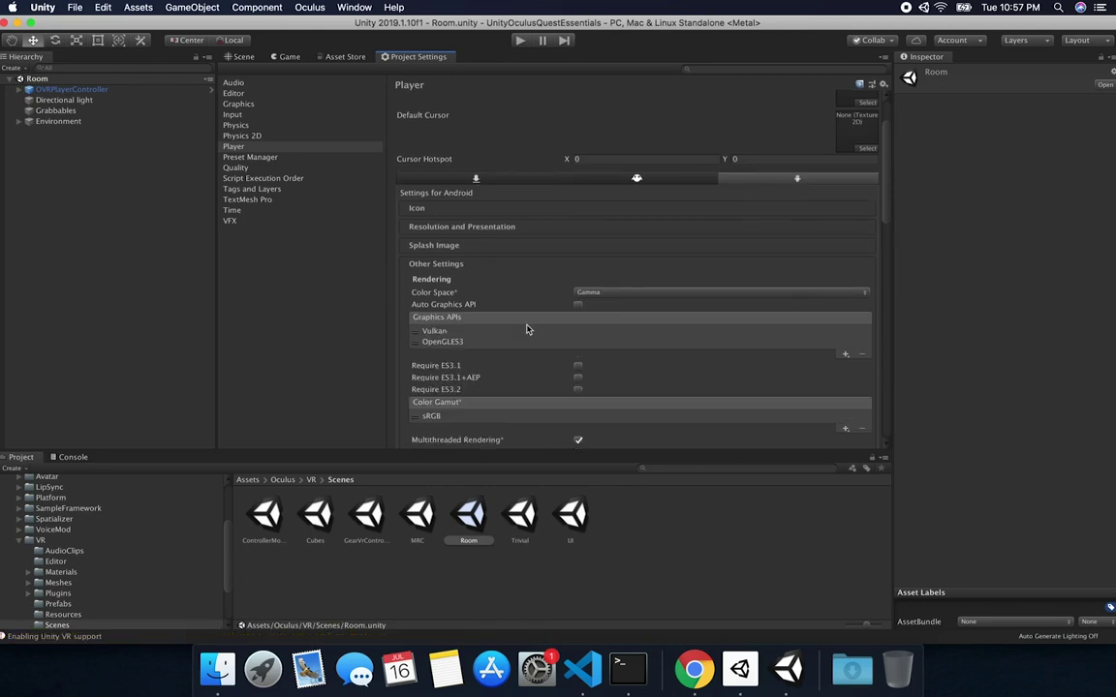
{"action": "scroll", "coordinate": [446, 315], "scroll_direction": "down", "scroll_amount": 10}
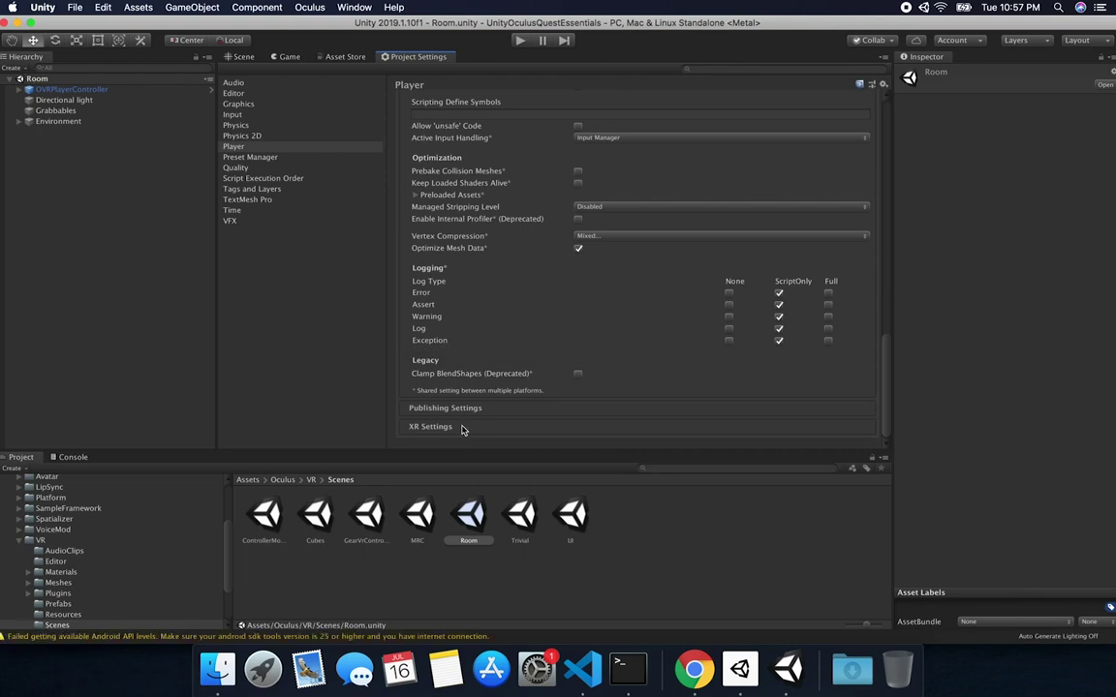
{"action": "left_click", "coordinate": [431, 427]}
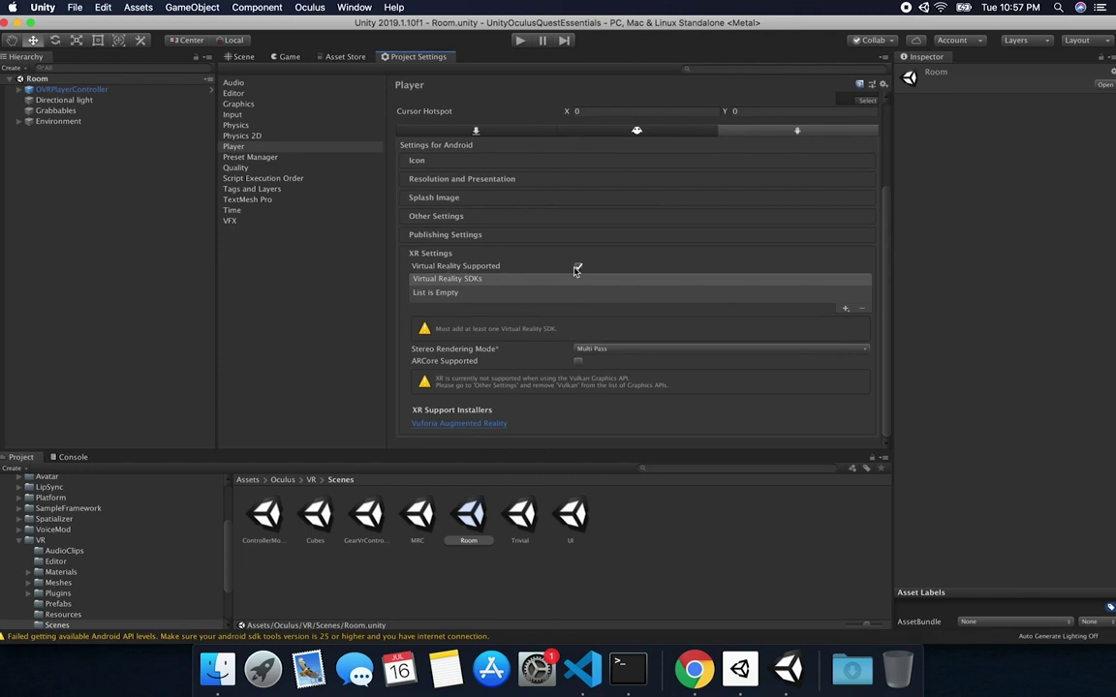
Add Oculus as the Android VR SDK and remove Vulkan so OpenGLES3 is the only graphics API
{"action": "left_click", "coordinate": [845, 308]}
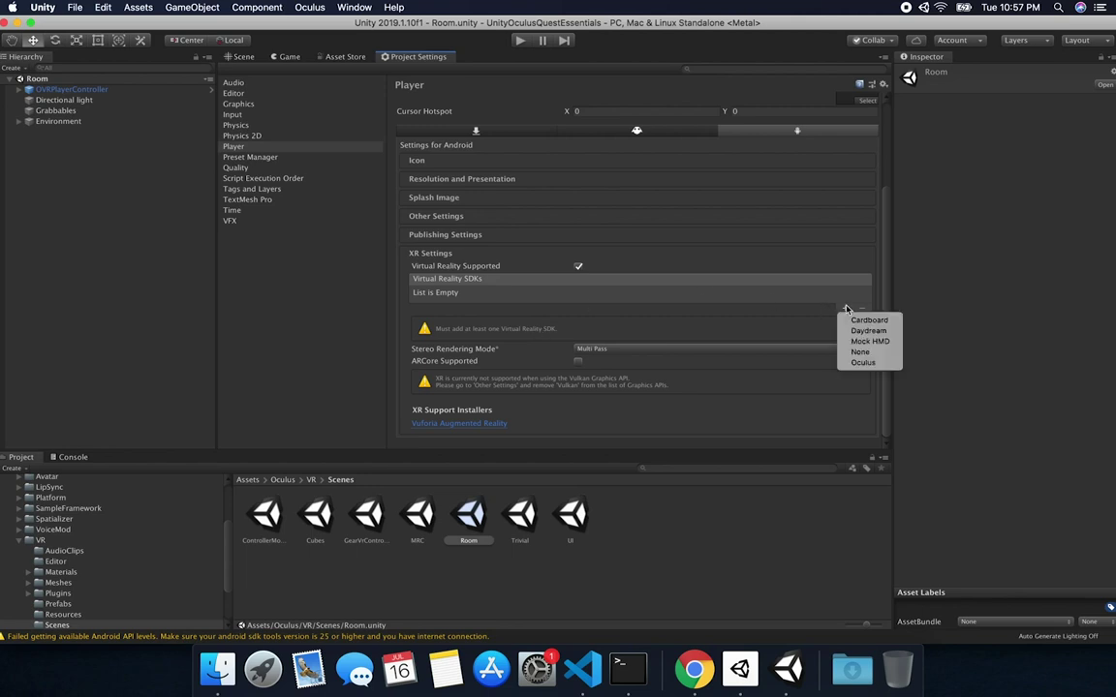
{"action": "left_click", "coordinate": [861, 364]}
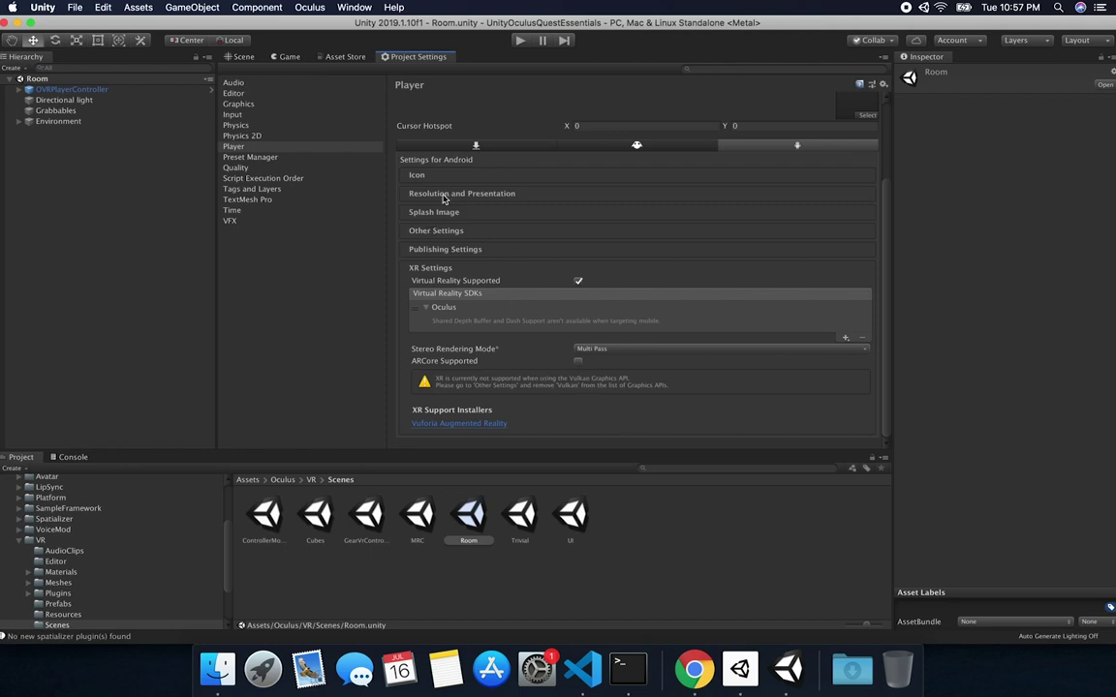
{"action": "left_click", "coordinate": [460, 232]}
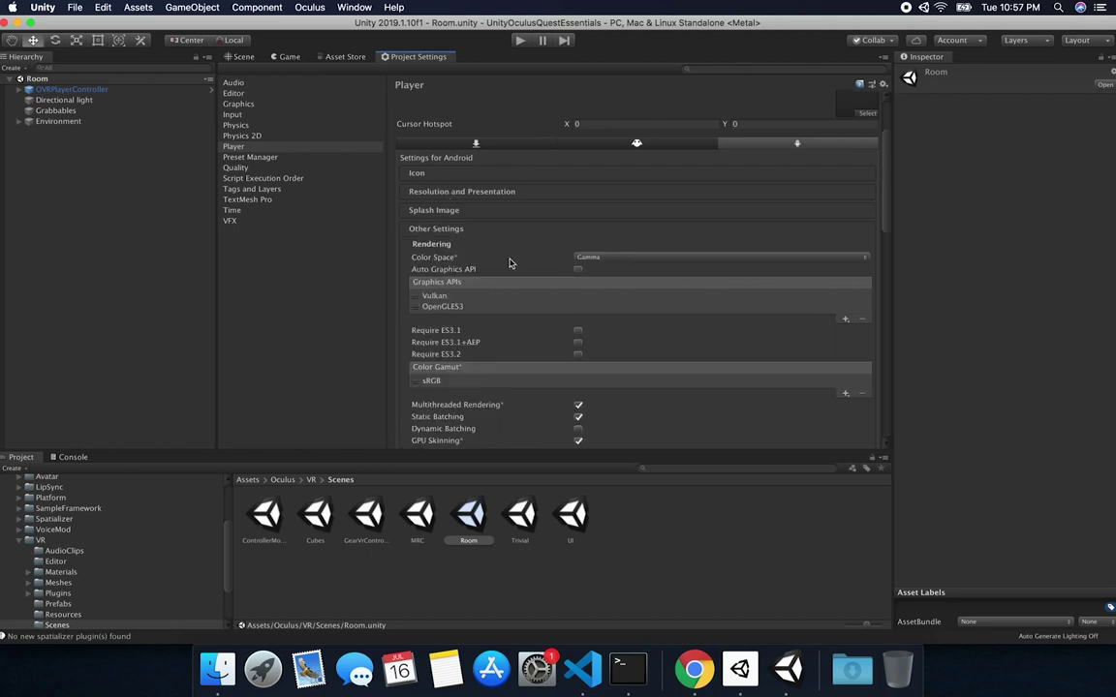
{"action": "left_click", "coordinate": [431, 295]}
{"action": "left_click", "coordinate": [862, 320]}
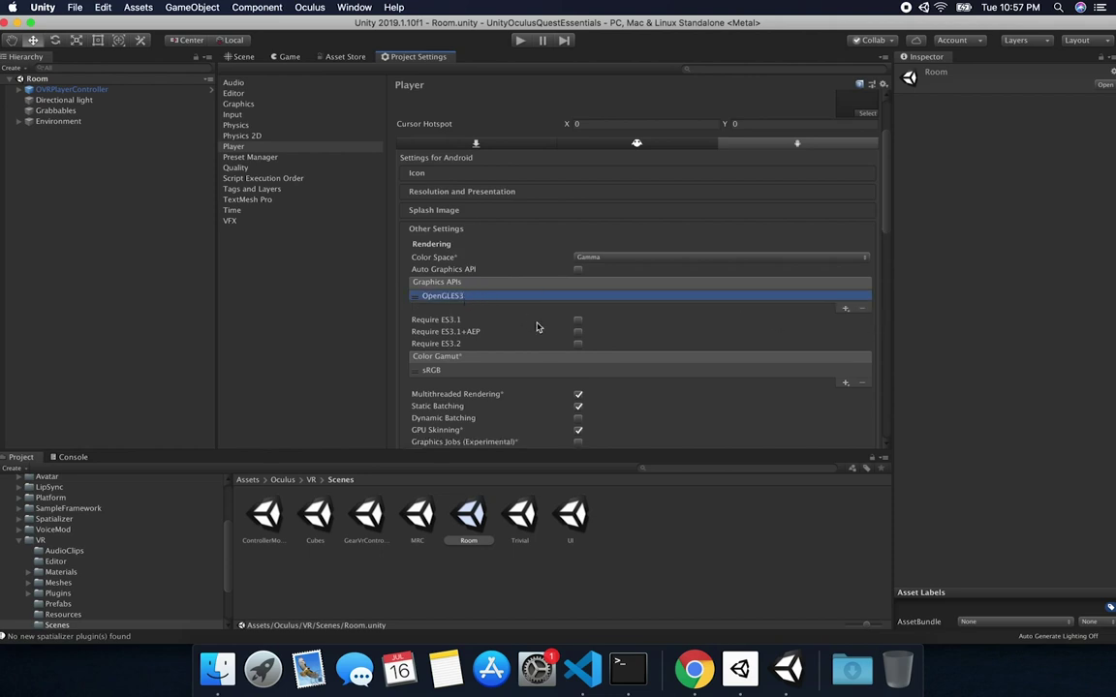
{"action": "scroll", "coordinate": [573, 368], "scroll_direction": "down", "scroll_amount": 15}
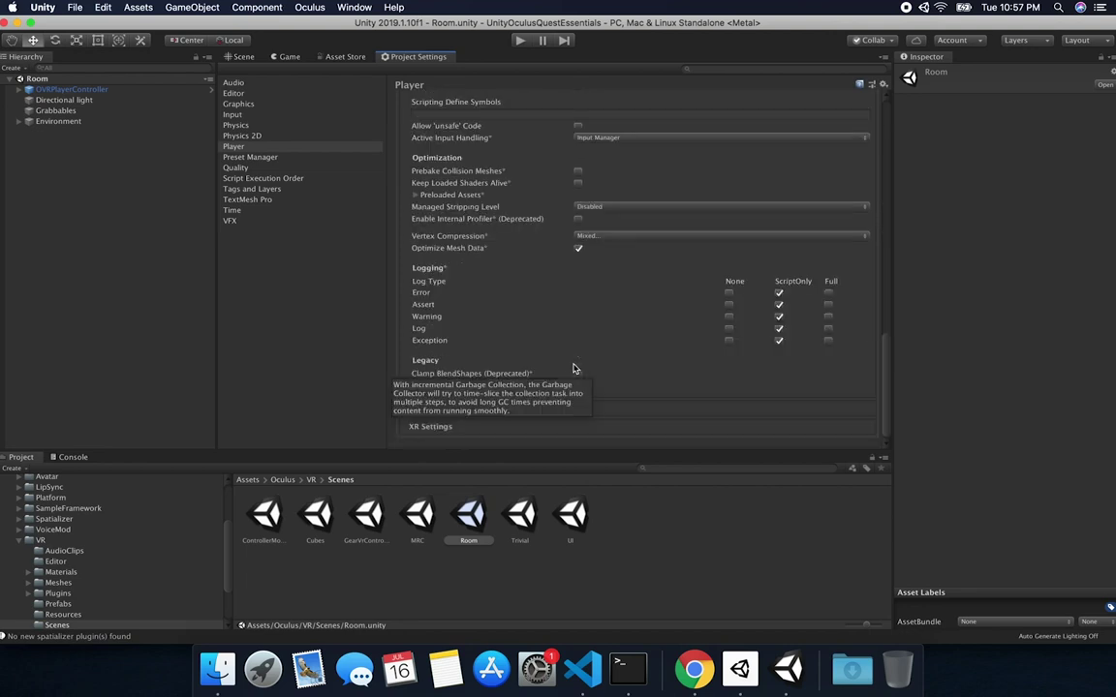
{"action": "left_click", "coordinate": [472, 429]}
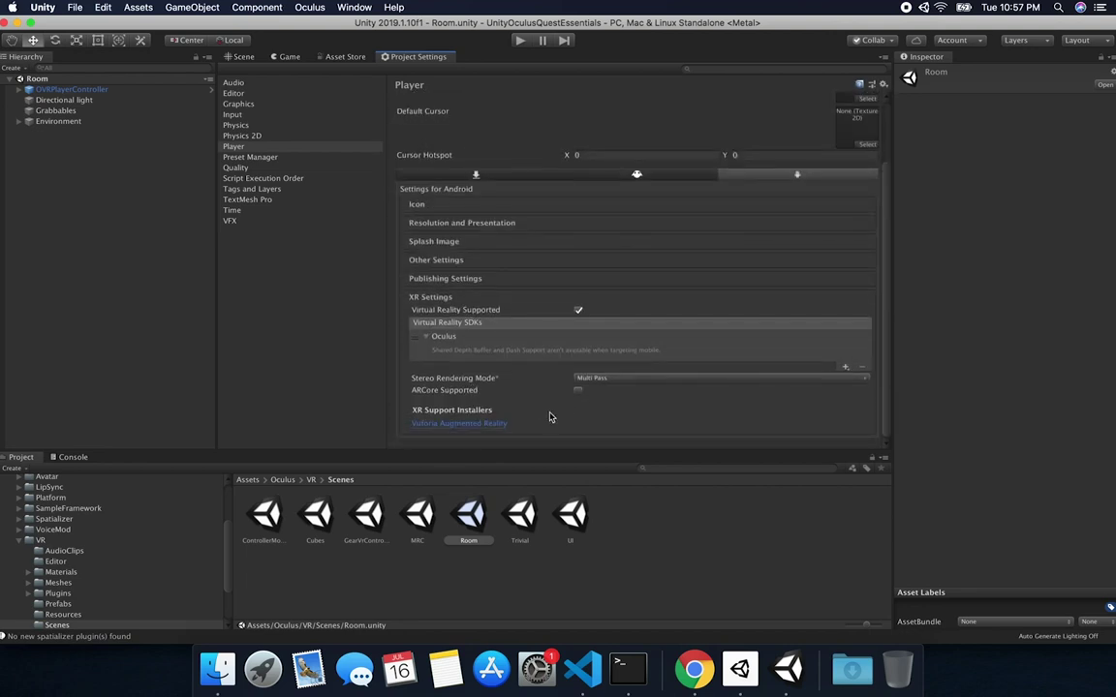
Replace the default Company Name with the studio's name
{"action": "scroll", "coordinate": [580, 329], "scroll_direction": "up", "scroll_amount": 2}
{"action": "scroll", "coordinate": [580, 327], "scroll_direction": "down", "scroll_amount": 2}
{"action": "scroll", "coordinate": [580, 327], "scroll_direction": "up", "scroll_amount": 2}
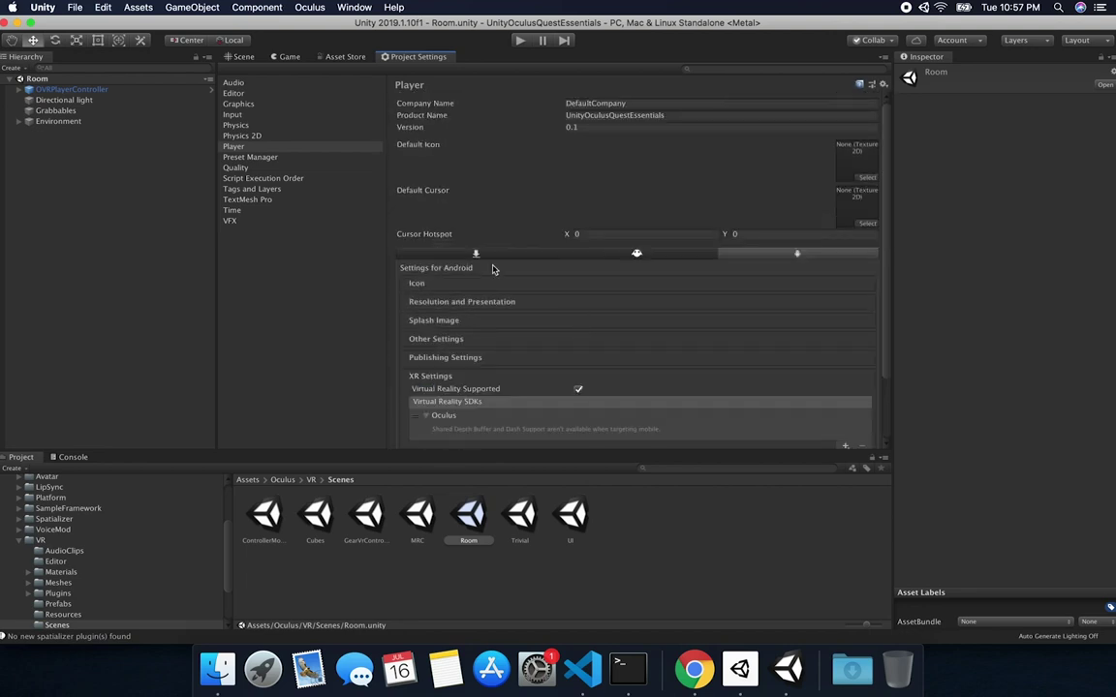
{"action": "left_click", "coordinate": [572, 100]}
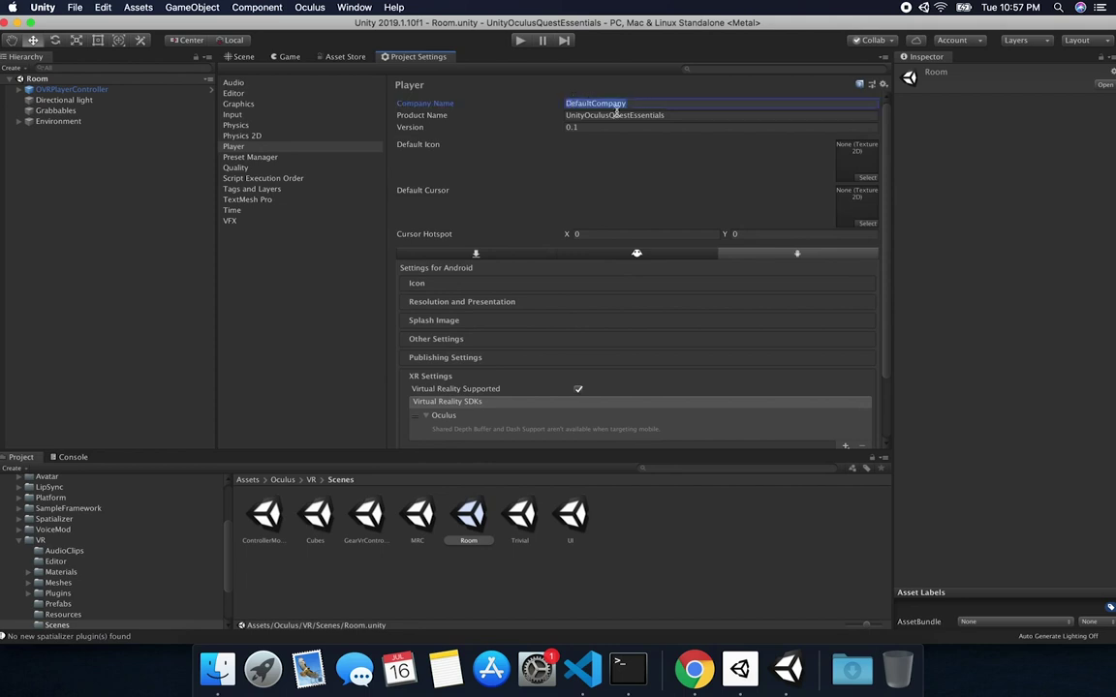
{"action": "key", "text": "BackSpace"}
{"action": "type", "text": "Dilmer Games LLC"}
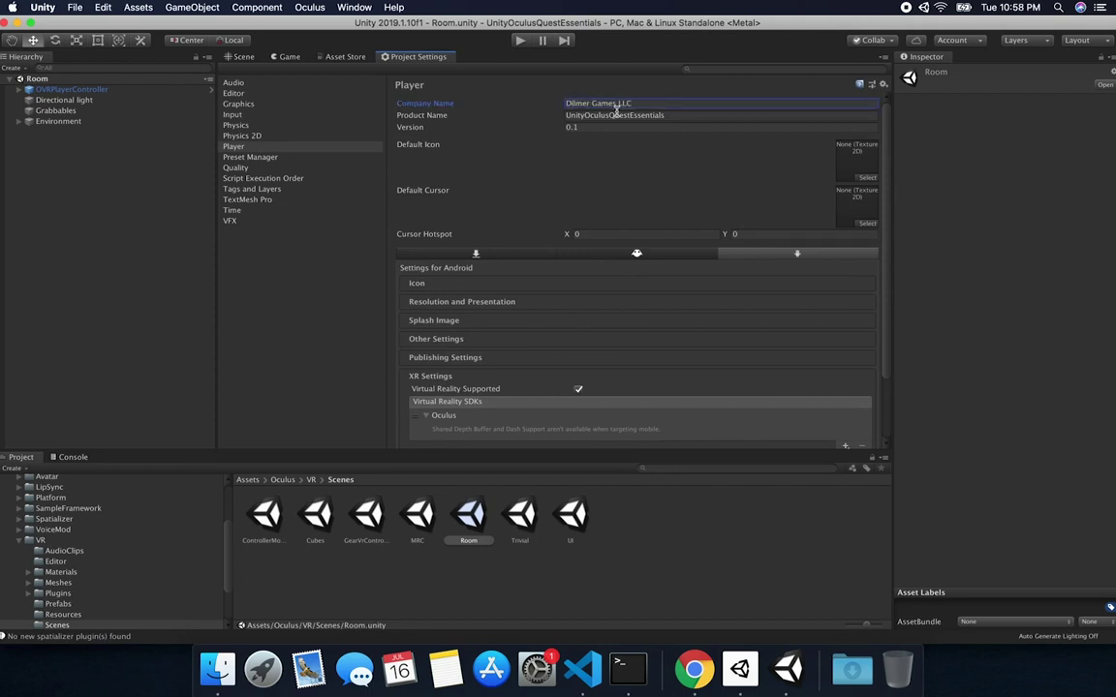
{"action": "left_click", "coordinate": [617, 114]}
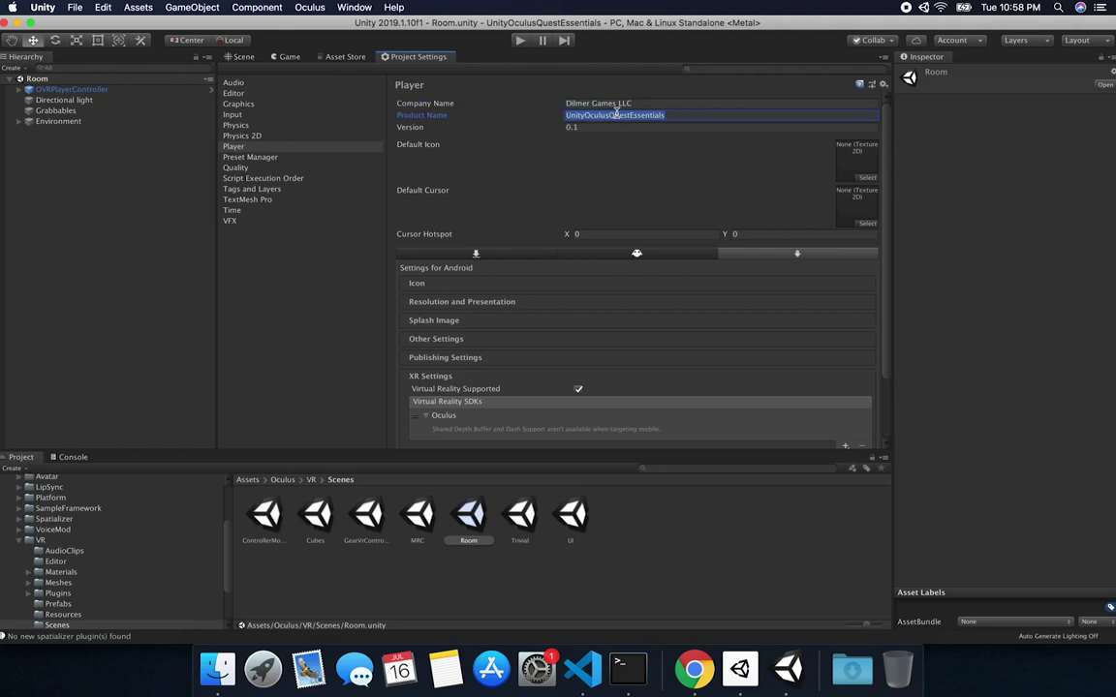
Set the player Version to 1.0.0 and bring up the Identification settings under Other Settings
{"action": "left_click", "coordinate": [670, 127]}
{"action": "type", "text": "1."}
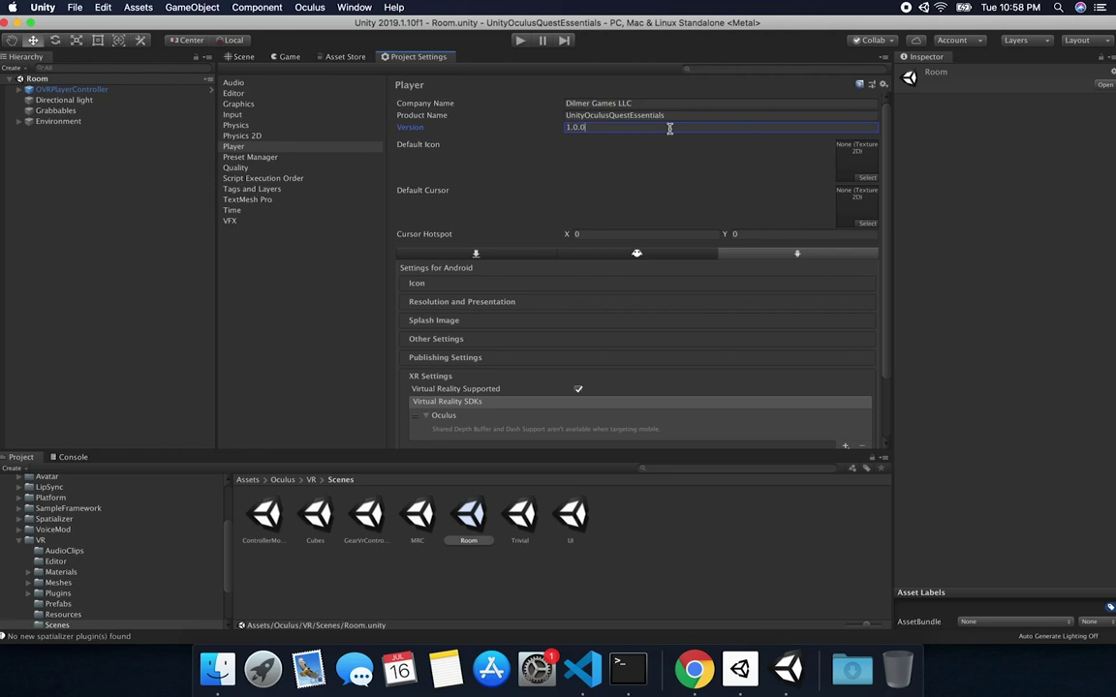
{"action": "type", "text": "0.0"}
{"action": "key", "text": "Return"}
{"action": "scroll", "coordinate": [572, 260], "scroll_direction": "down", "scroll_amount": 3}
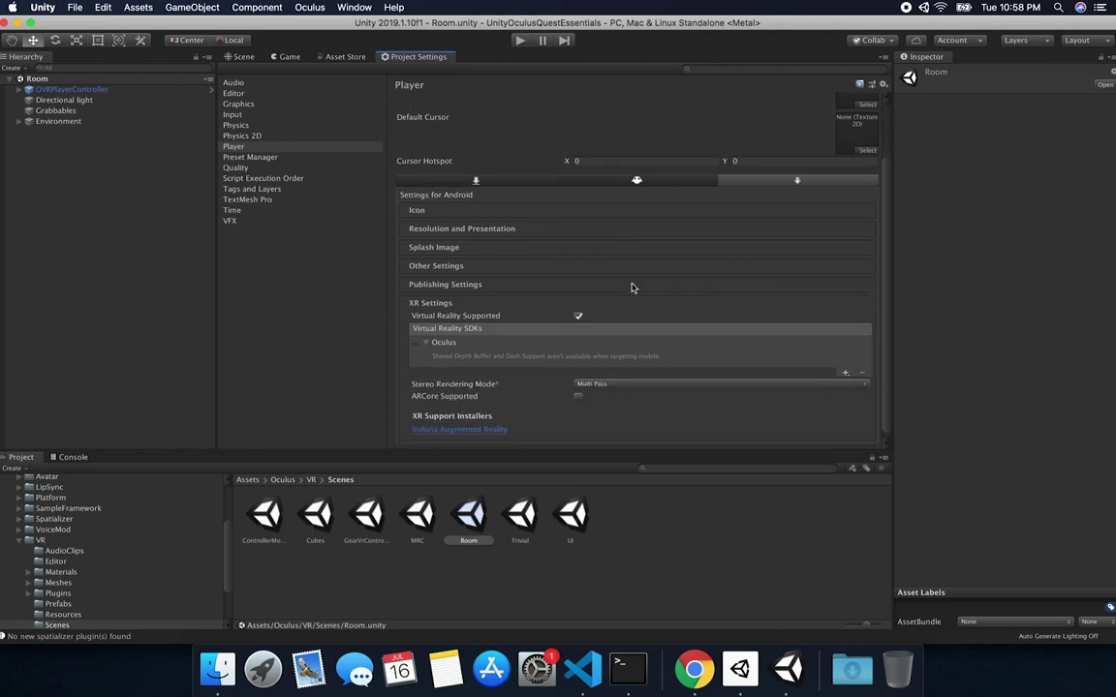
{"action": "left_click", "coordinate": [431, 267]}
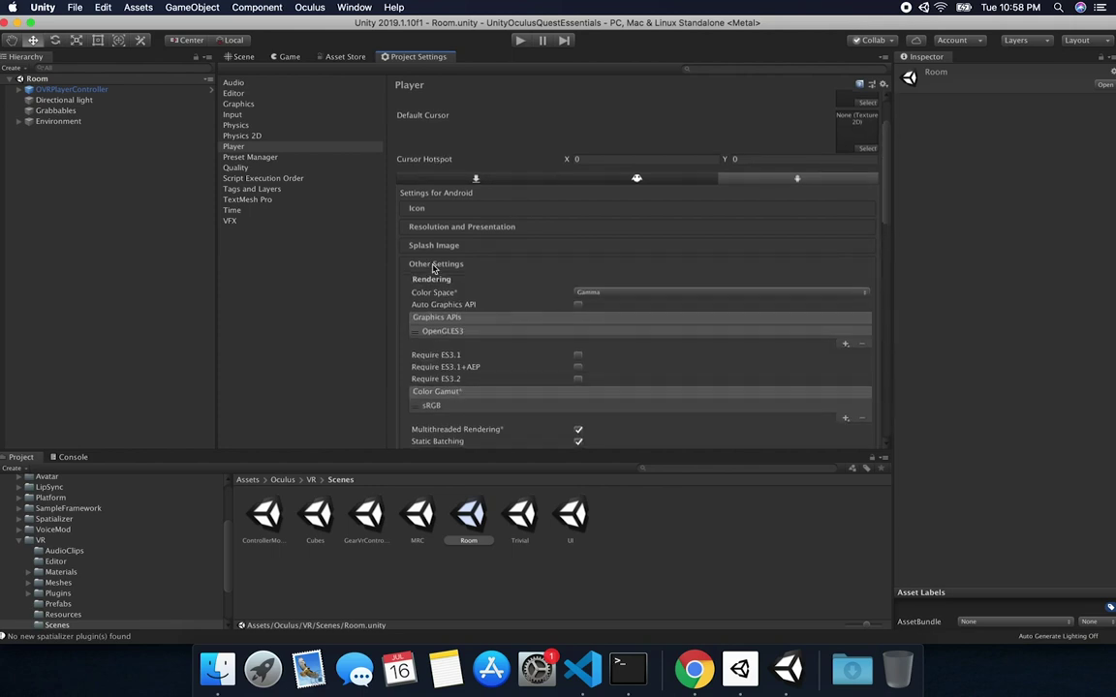
{"action": "scroll", "coordinate": [463, 279], "scroll_direction": "down", "scroll_amount": 6}
{"action": "scroll", "coordinate": [514, 296], "scroll_direction": "down", "scroll_amount": 8}
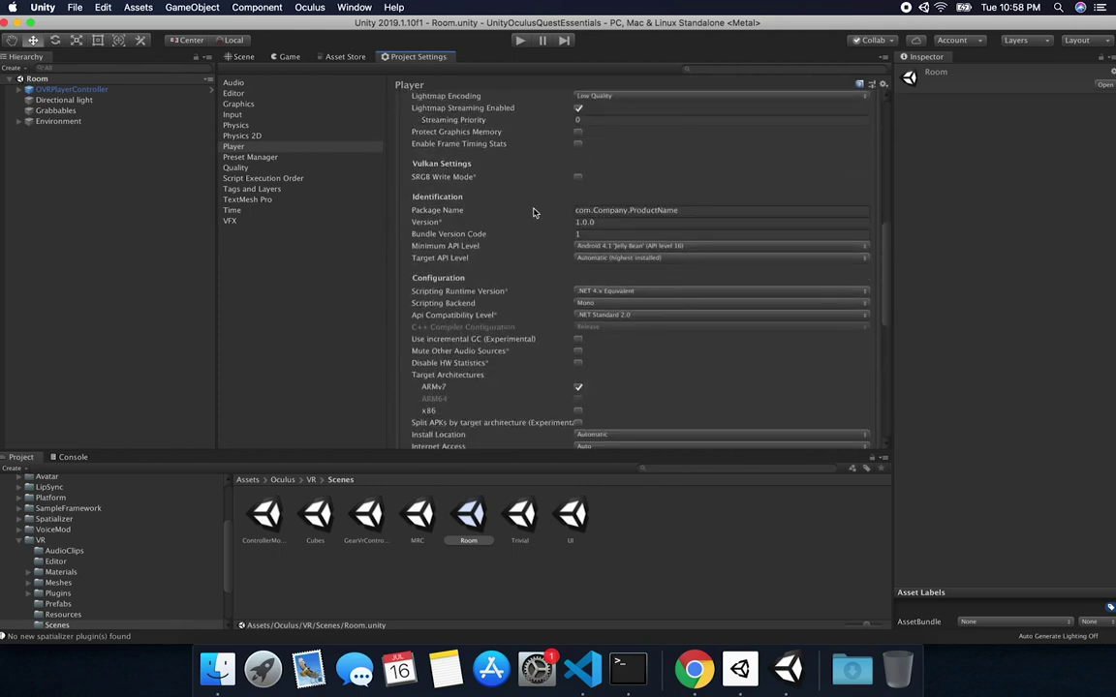
Give the app a package name ending in hellooculus and name the product HelloOculus
{"action": "left_click", "coordinate": [606, 210]}
{"action": "type", "text": "com.dil"}
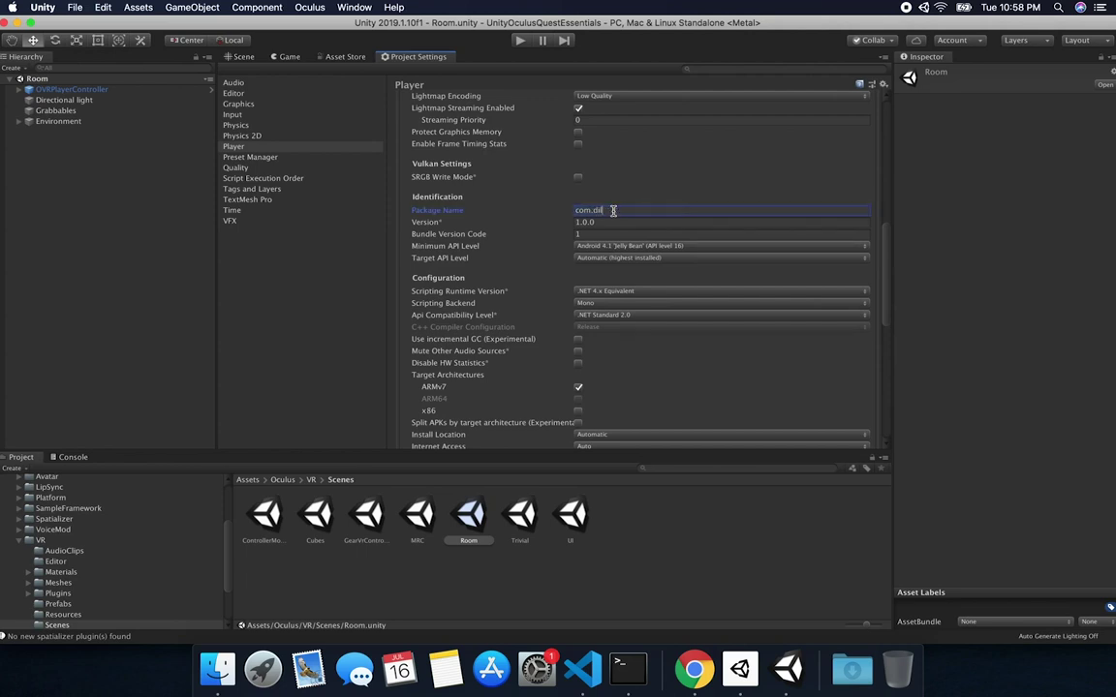
{"action": "type", "text": "mergames.oculu"}
{"action": "key", "text": "BackSpace"}
{"action": "key", "text": "BackSpace"}
{"action": "key", "text": "BackSpace"}
{"action": "key", "text": "BackSpace"}
{"action": "key", "text": "Return"}
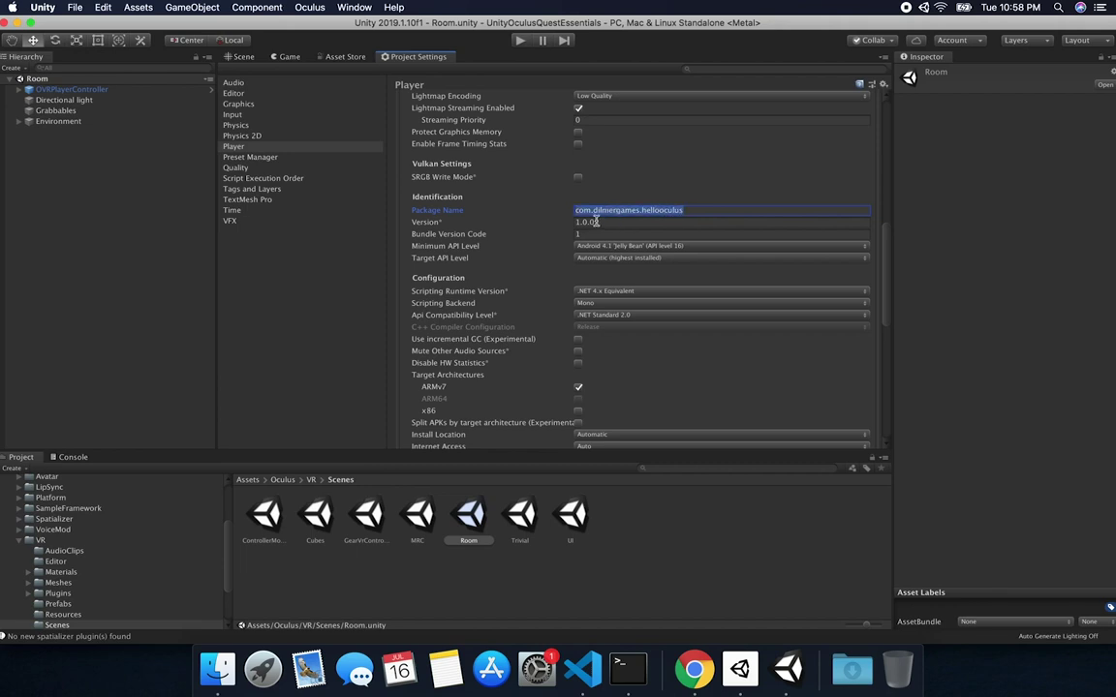
{"action": "left_click", "coordinate": [602, 221]}
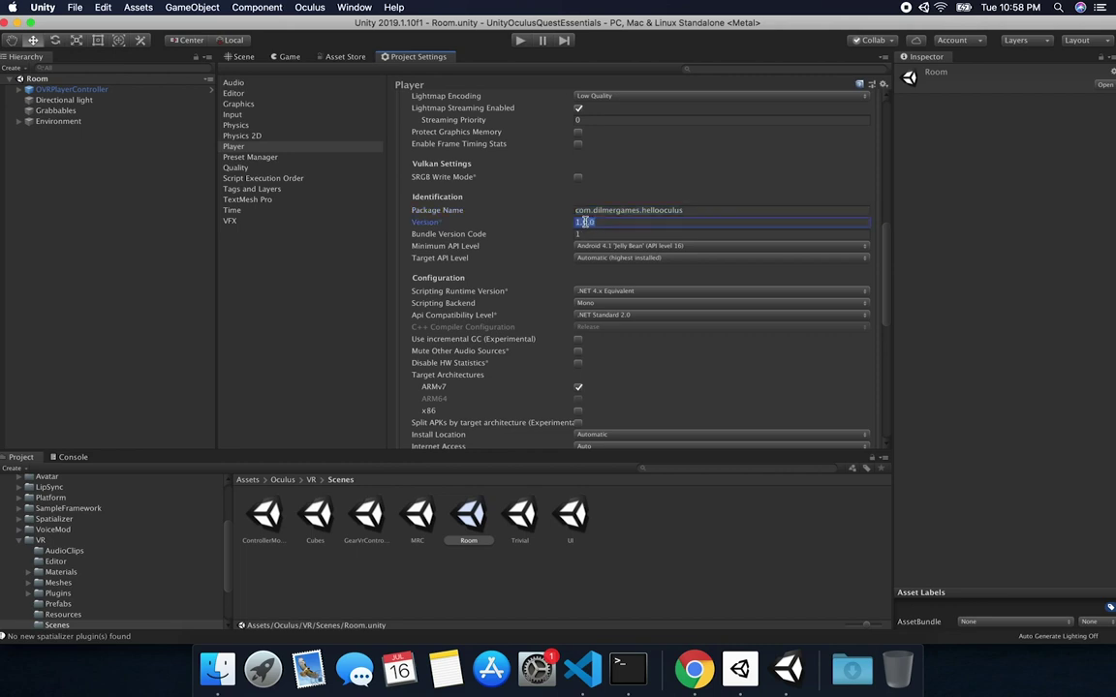
{"action": "left_click", "coordinate": [674, 212]}
{"action": "scroll", "coordinate": [674, 212], "scroll_direction": "up", "scroll_amount": 10}
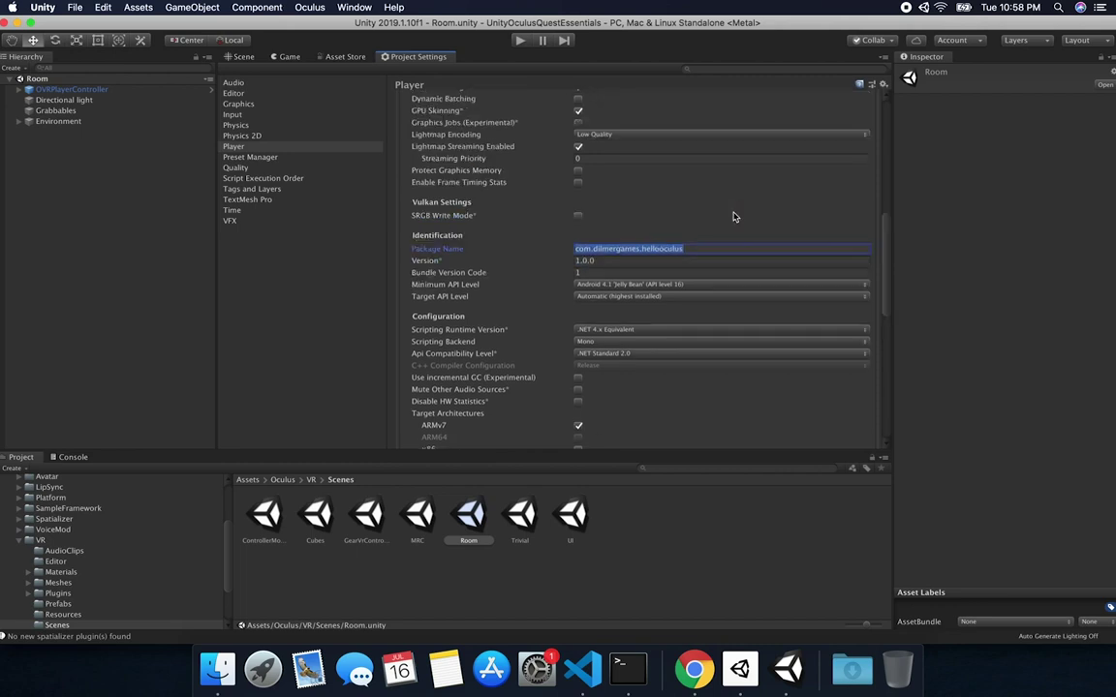
{"action": "left_click", "coordinate": [611, 113]}
{"action": "type", "text": "Hello"}
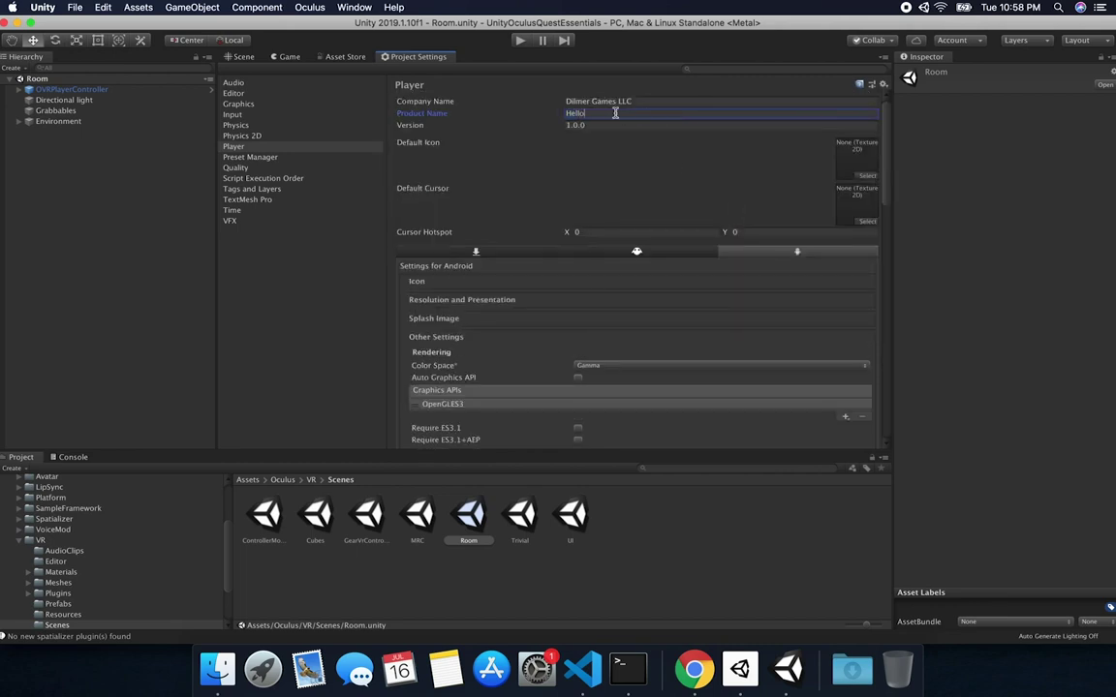
{"action": "type", "text": " O"}
{"action": "key", "text": "BackSpace"}
{"action": "key", "text": "BackSpace"}
Set Minimum API Level to Android 5.0 'Lollipop' (API level 21)
{"action": "scroll", "coordinate": [683, 273], "scroll_direction": "down", "scroll_amount": 10}
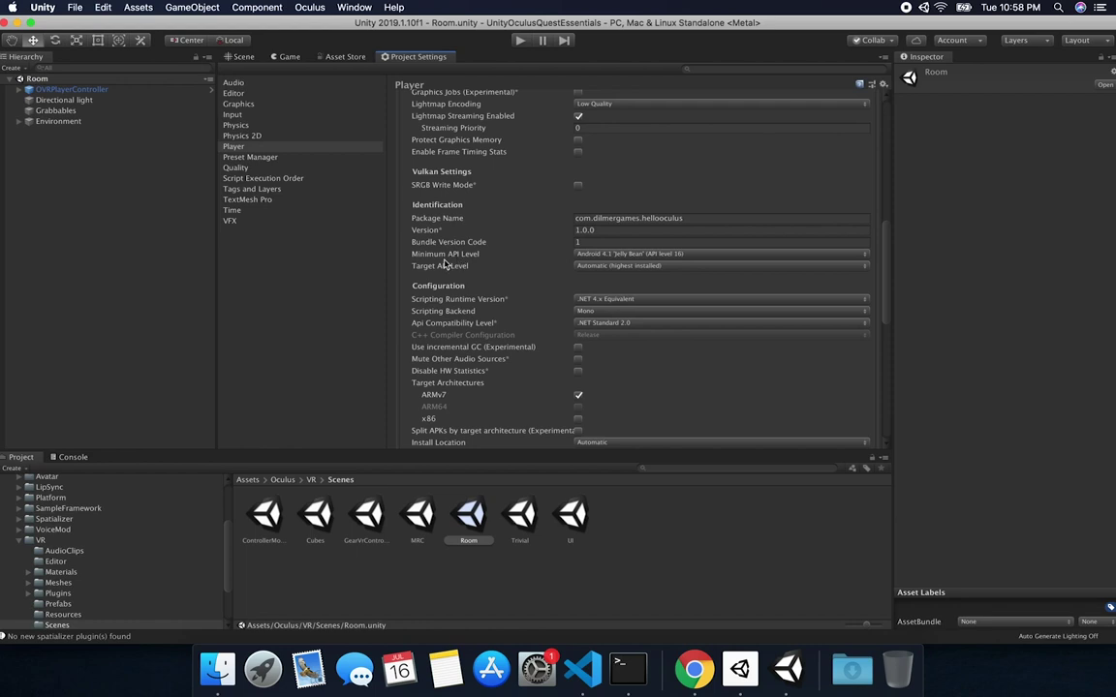
{"action": "left_click", "coordinate": [614, 254]}
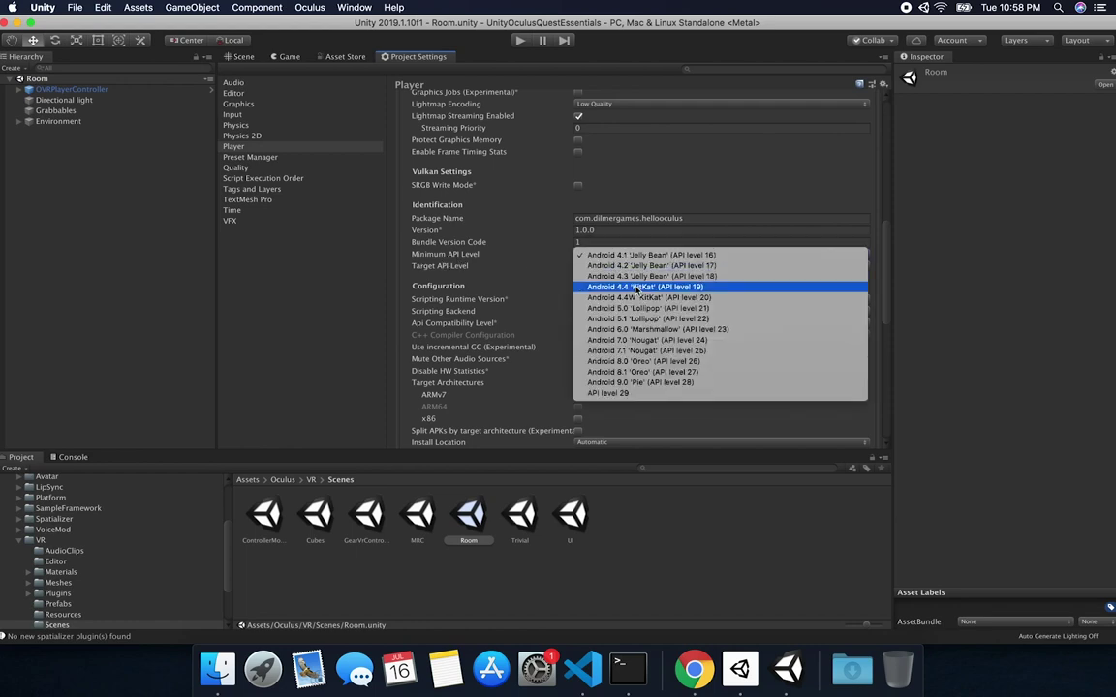
{"action": "left_click", "coordinate": [705, 310]}
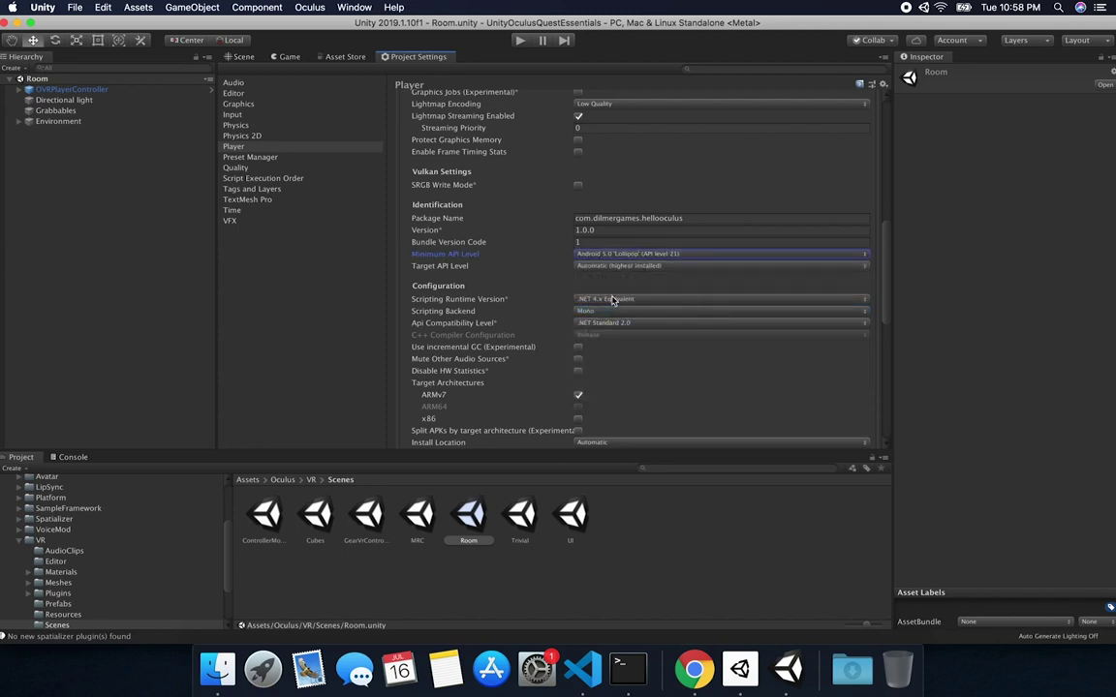
{"action": "scroll", "coordinate": [672, 368], "scroll_direction": "down", "scroll_amount": 10}
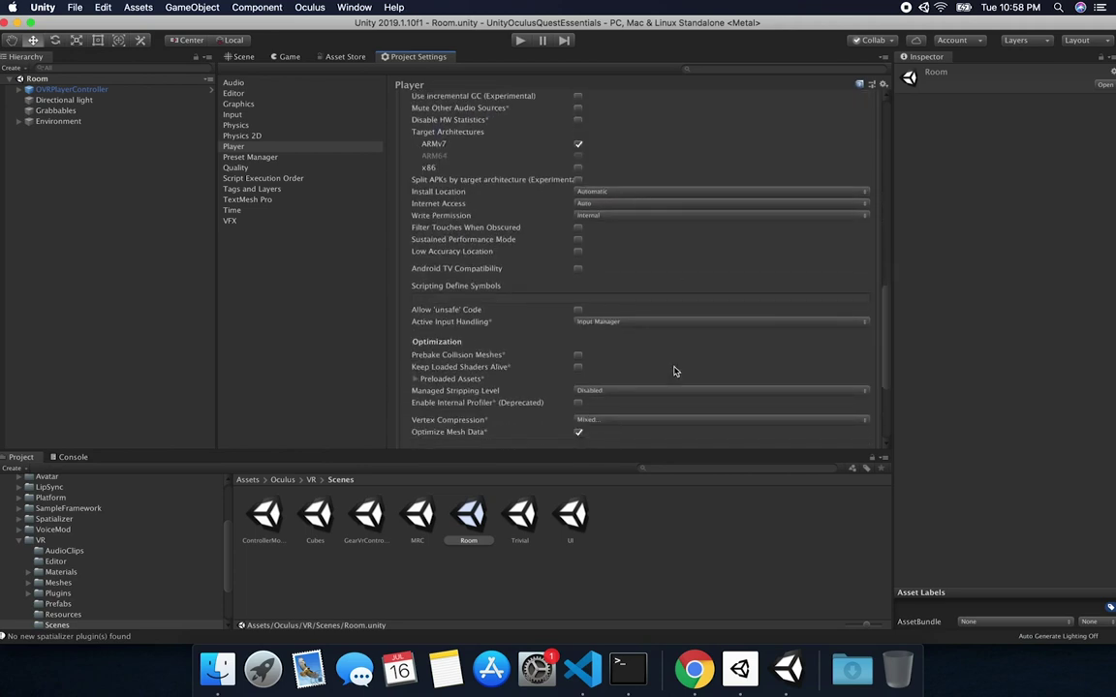
{"action": "scroll", "coordinate": [673, 370], "scroll_direction": "up", "scroll_amount": 15}
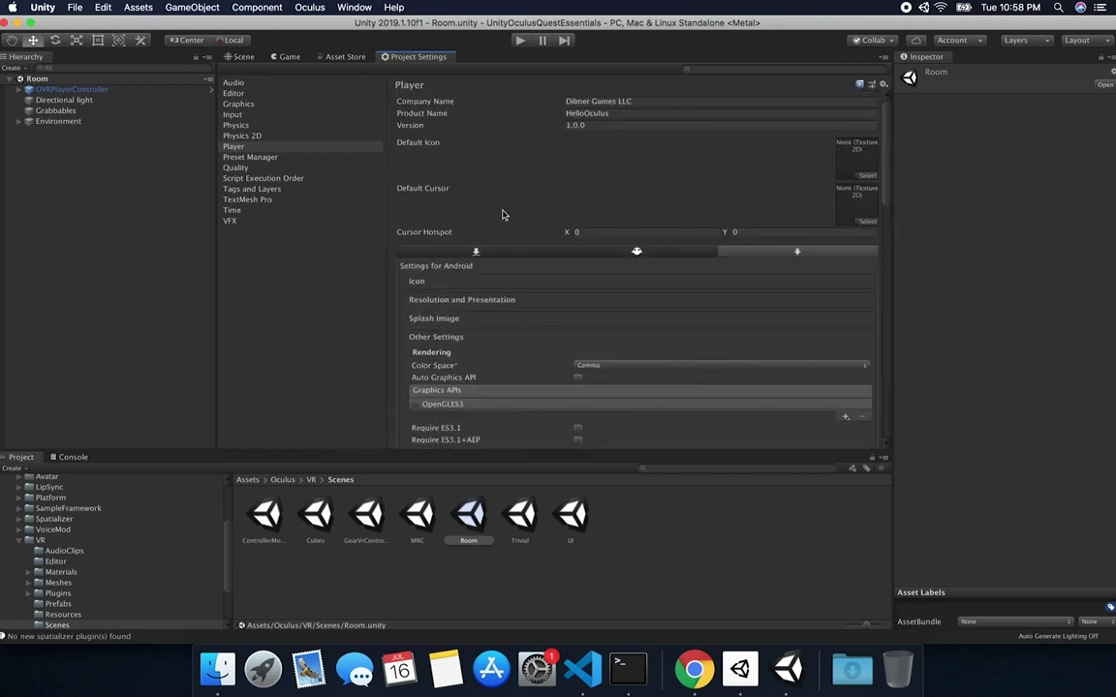
{"action": "left_click", "coordinate": [74, 10]}
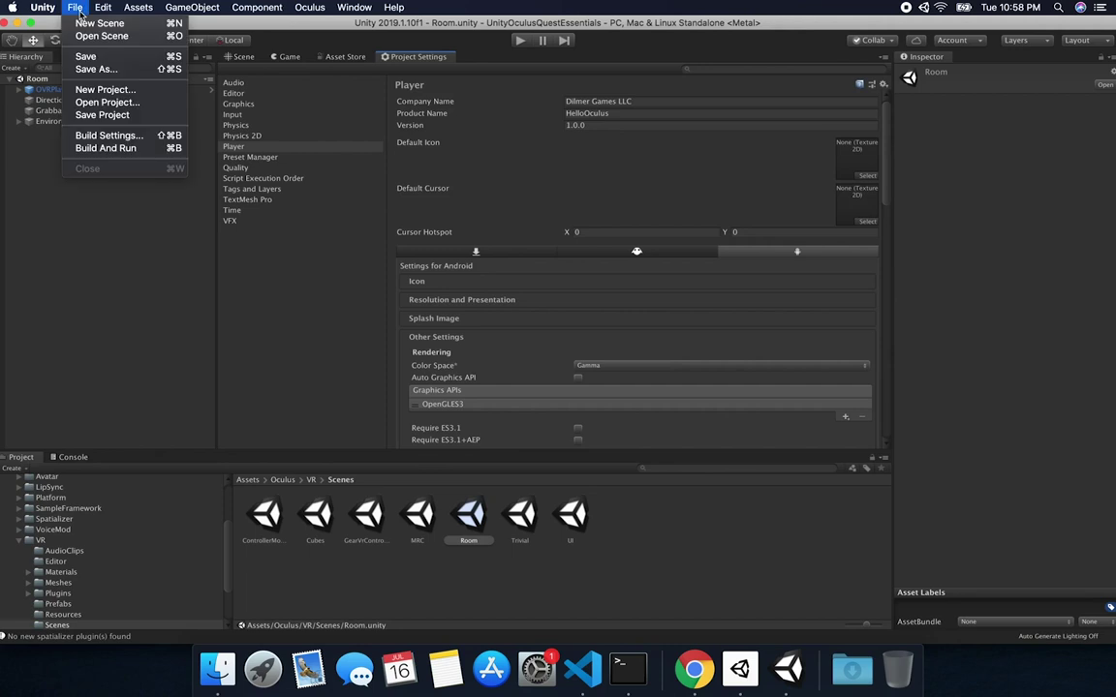
In Build Settings, choose Android with ASTC texture compression and switch the platform to Android
{"action": "left_click", "coordinate": [86, 138]}
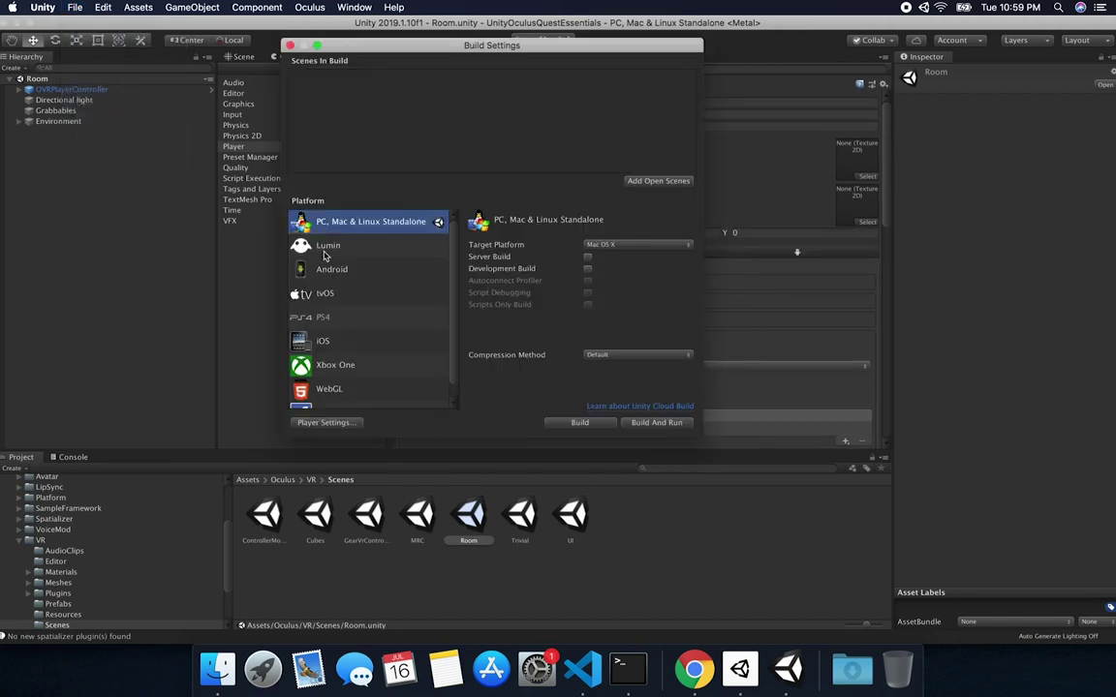
{"action": "left_click", "coordinate": [366, 270]}
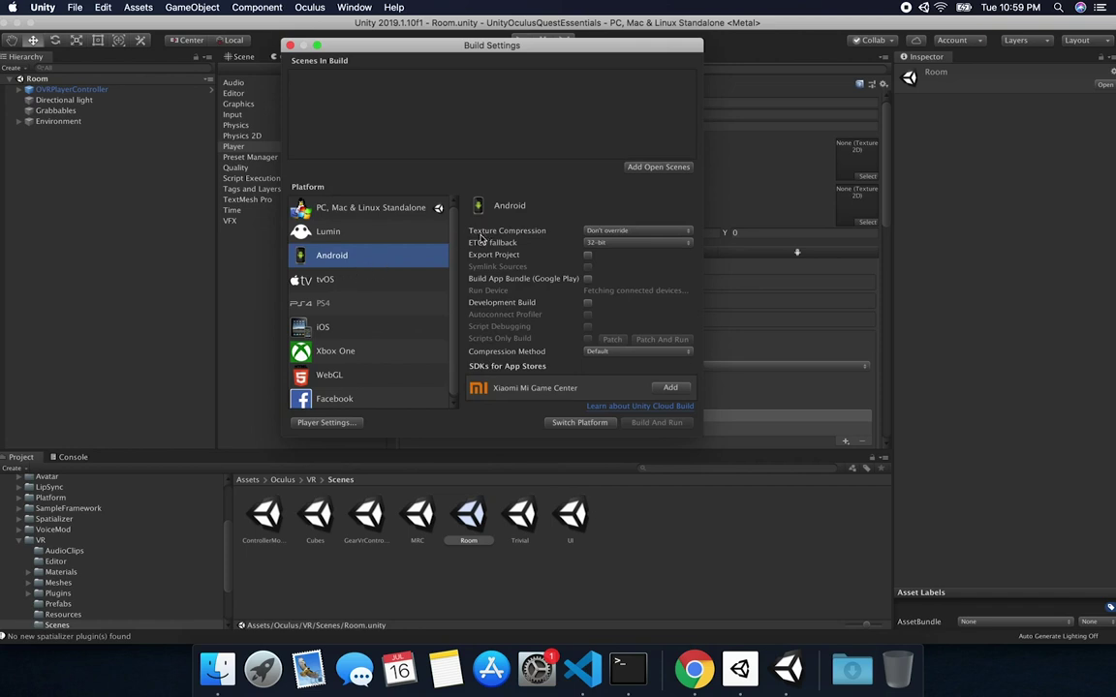
{"action": "left_click", "coordinate": [616, 233]}
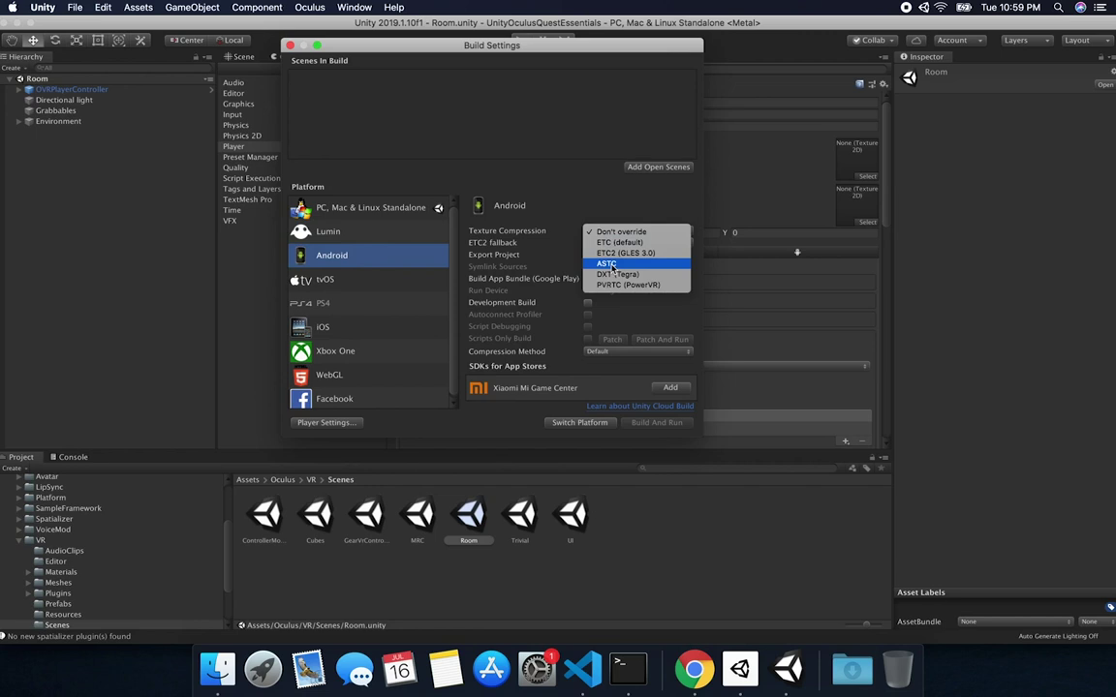
{"action": "left_click", "coordinate": [608, 263]}
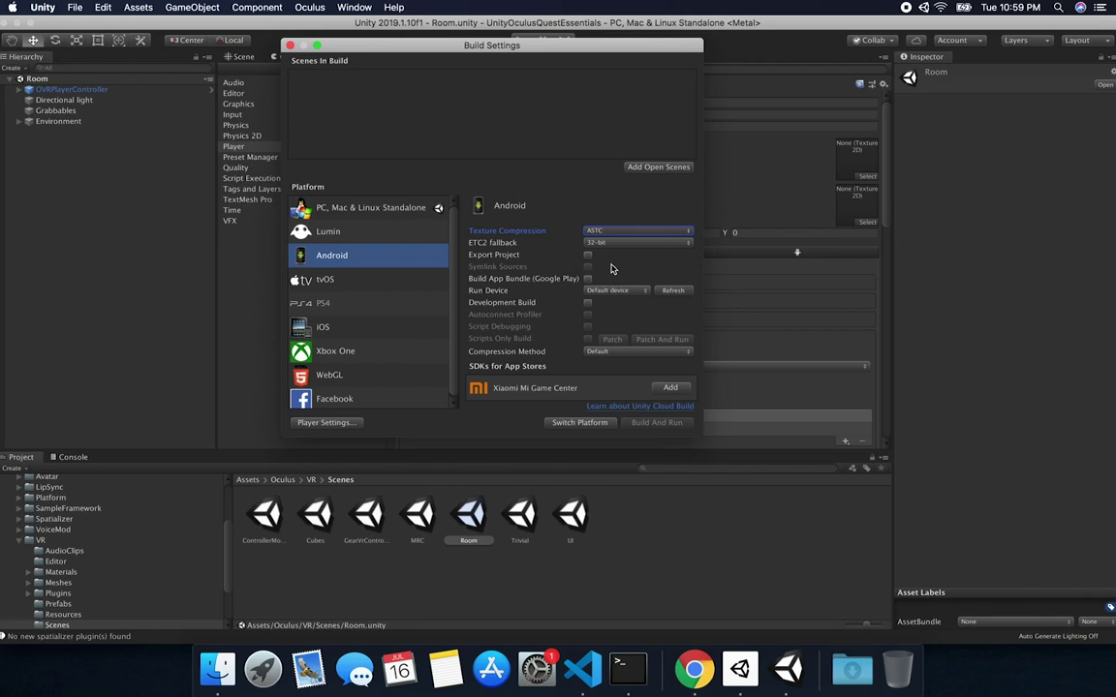
{"action": "left_click", "coordinate": [625, 291]}
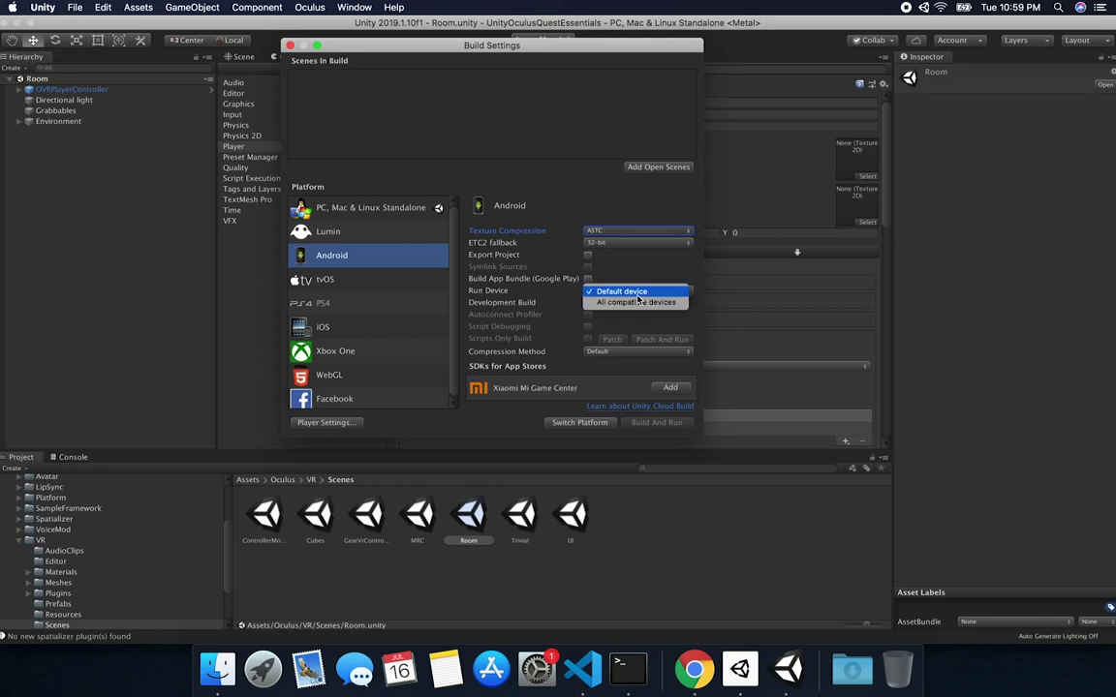
{"action": "left_click", "coordinate": [579, 245]}
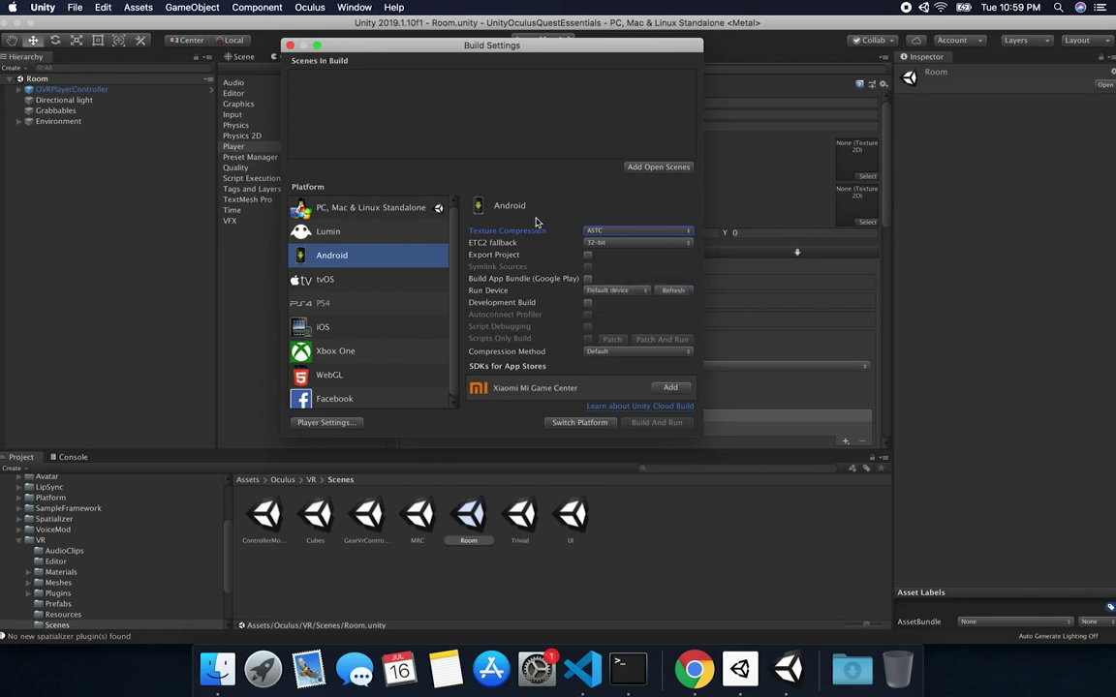
{"action": "left_click", "coordinate": [576, 423]}
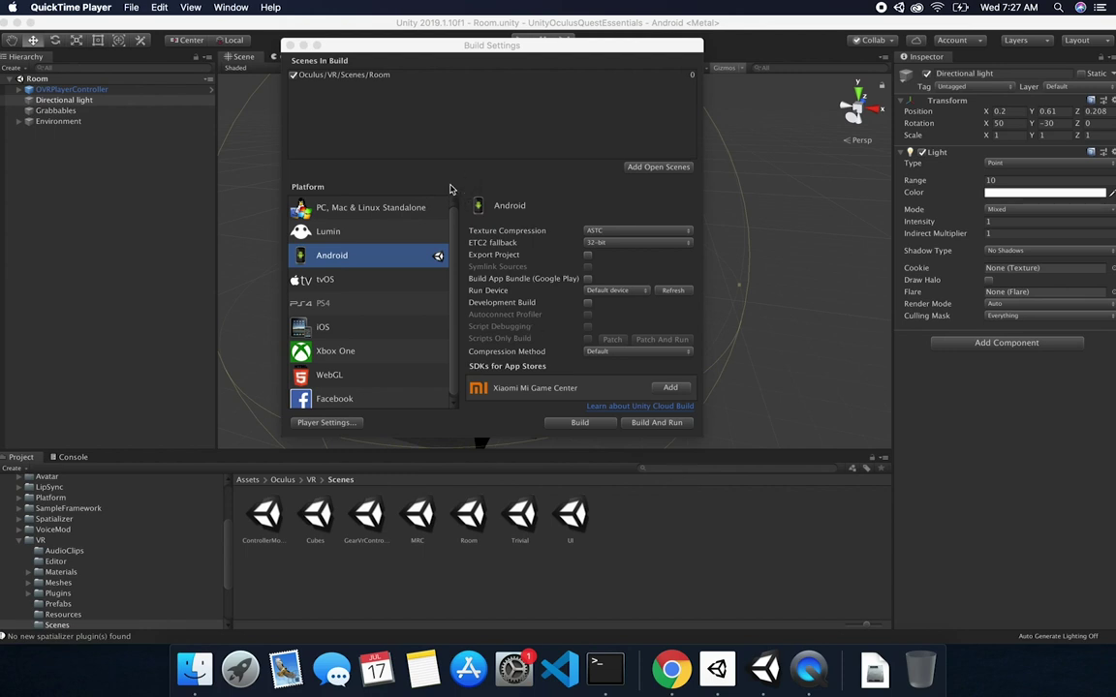
Close Build Settings, open Oculus Platform Settings, and go to the developer dashboard's My Apps page
{"action": "left_click", "coordinate": [289, 45]}
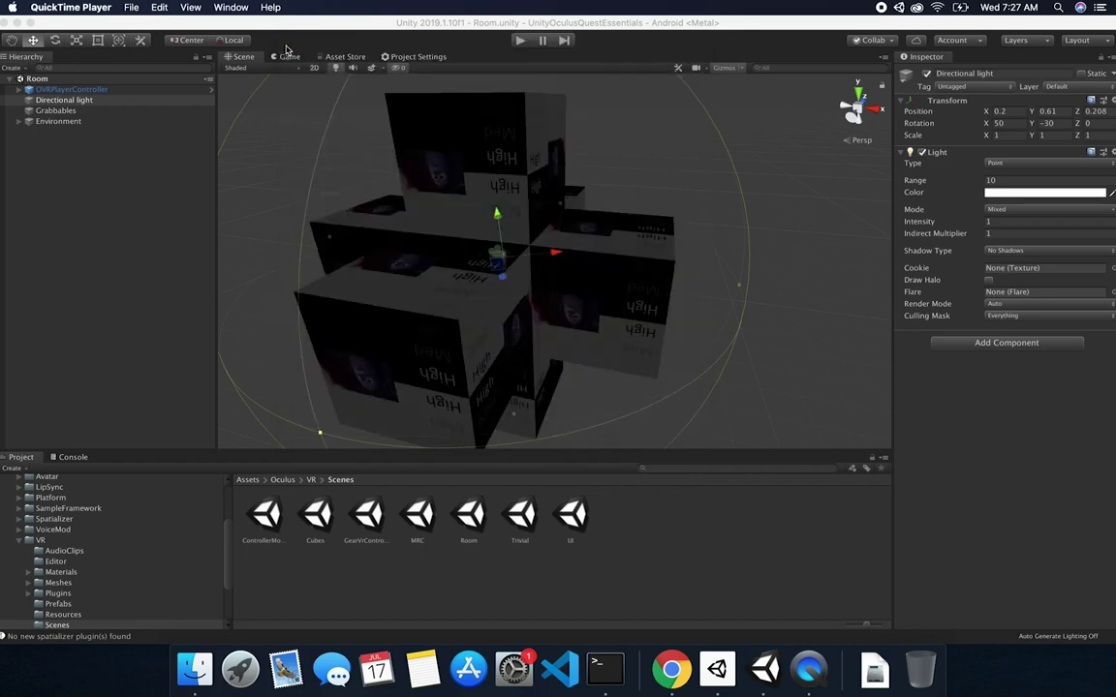
{"action": "left_click", "coordinate": [111, 123]}
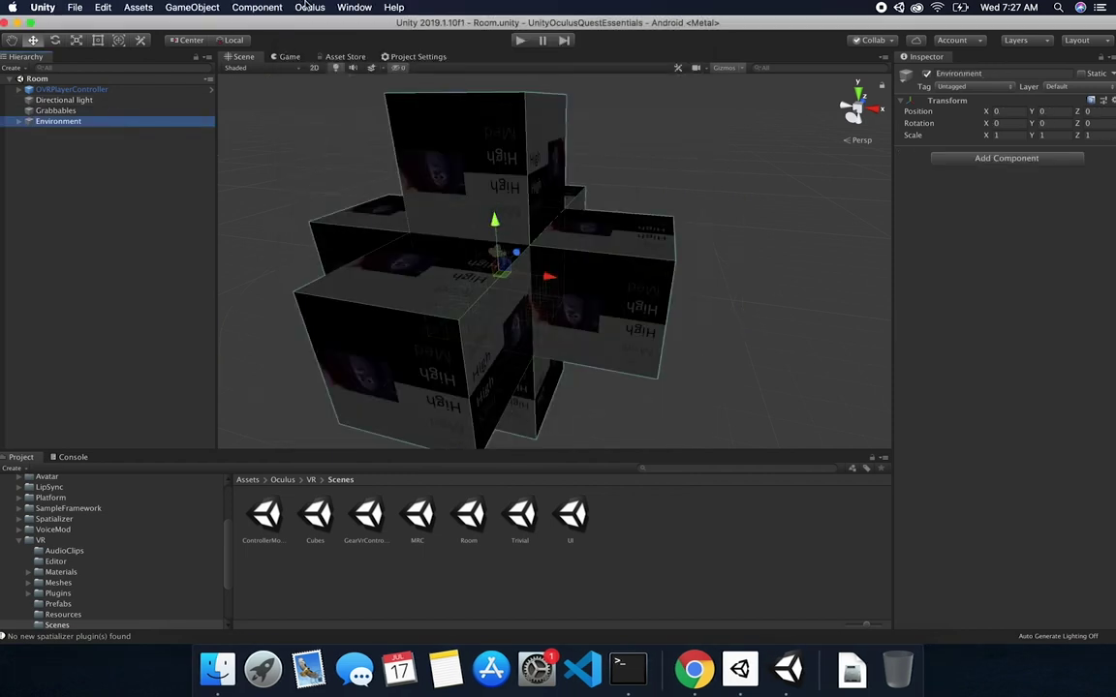
{"action": "left_click", "coordinate": [309, 7]}
{"action": "mouse_move", "coordinate": [334, 63]}
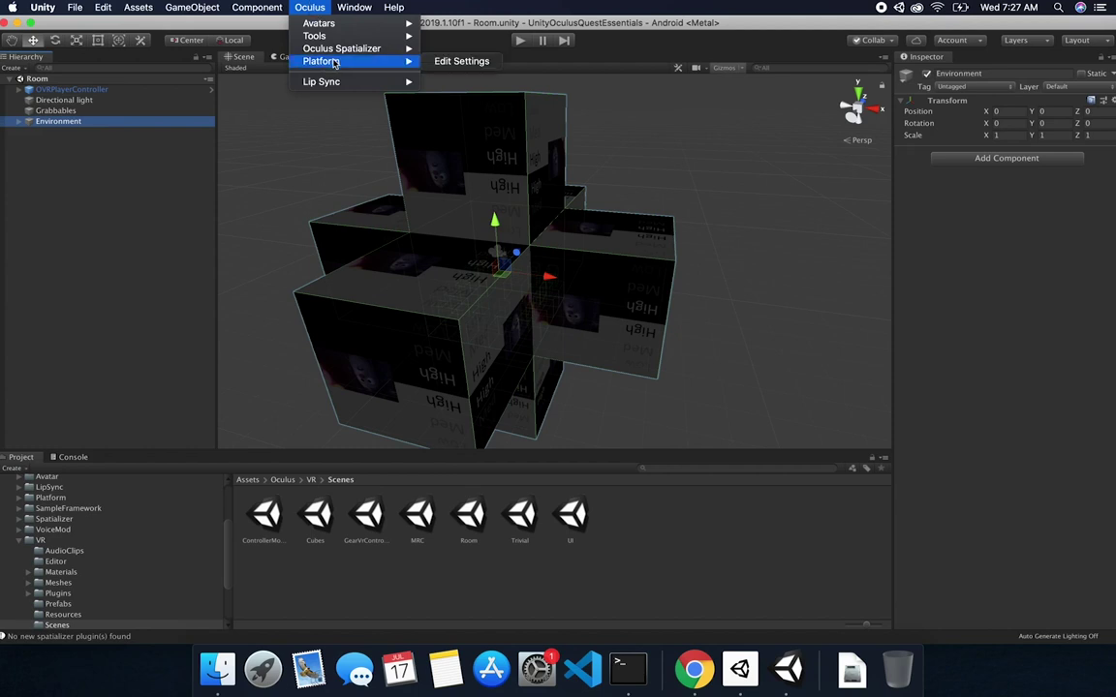
{"action": "left_click", "coordinate": [455, 62]}
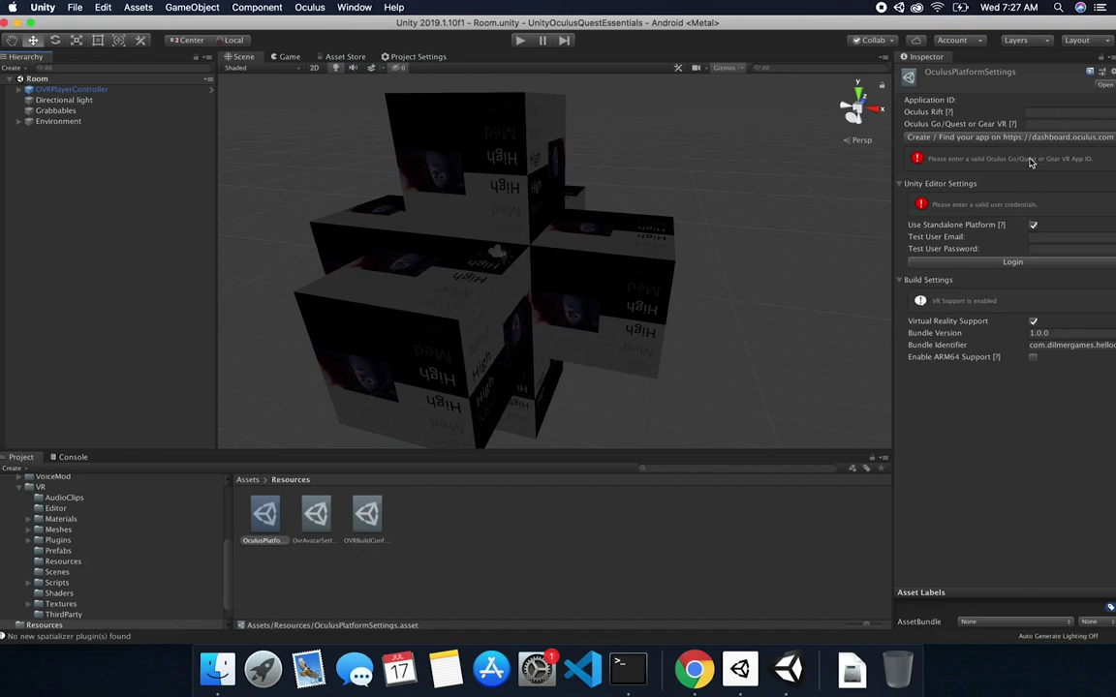
{"action": "left_click", "coordinate": [975, 142]}
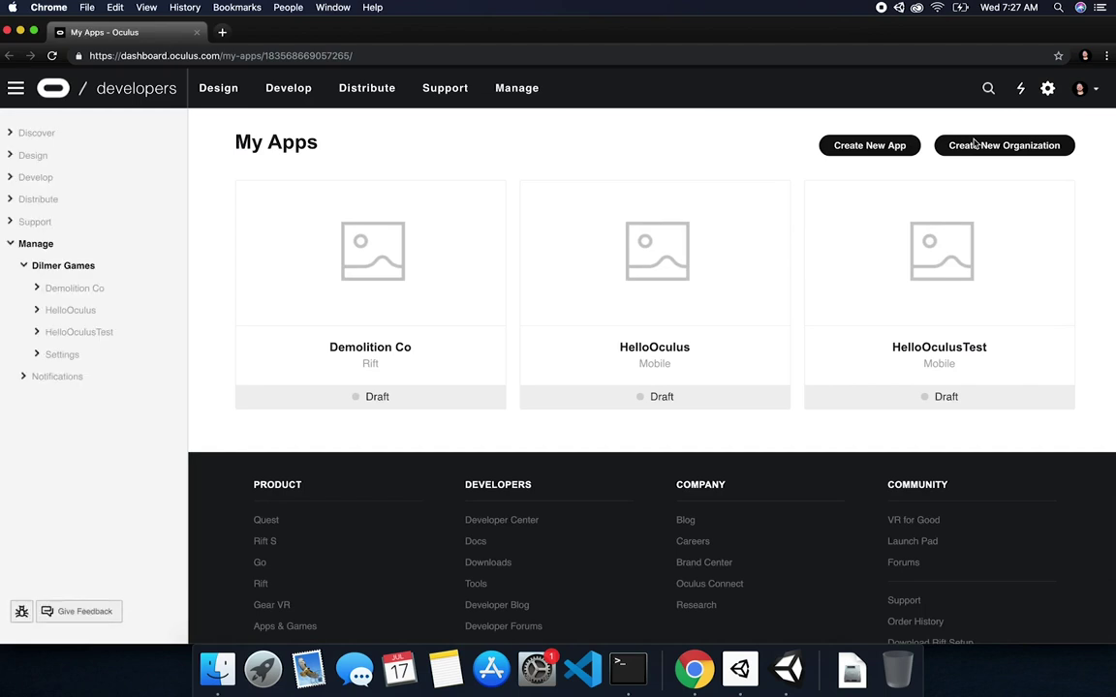
Create an Oculus Go & Gear VR app named HelloOculusTest2 and select its App ID
{"action": "left_click", "coordinate": [864, 146]}
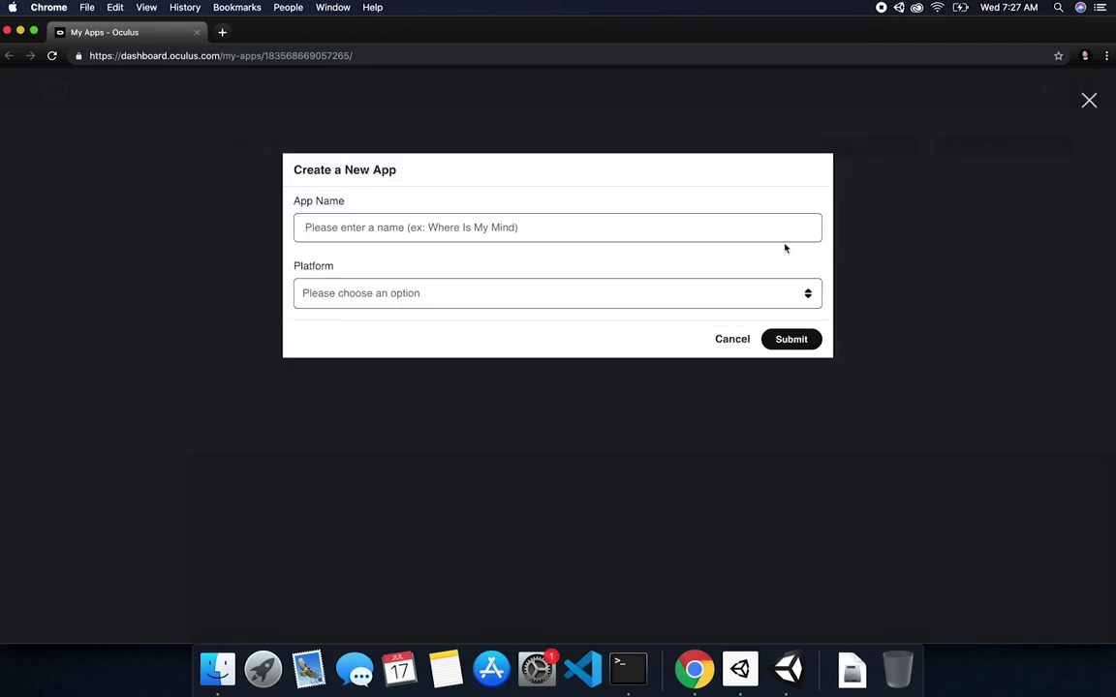
{"action": "left_click", "coordinate": [567, 232]}
{"action": "type", "text": "HelloOc"}
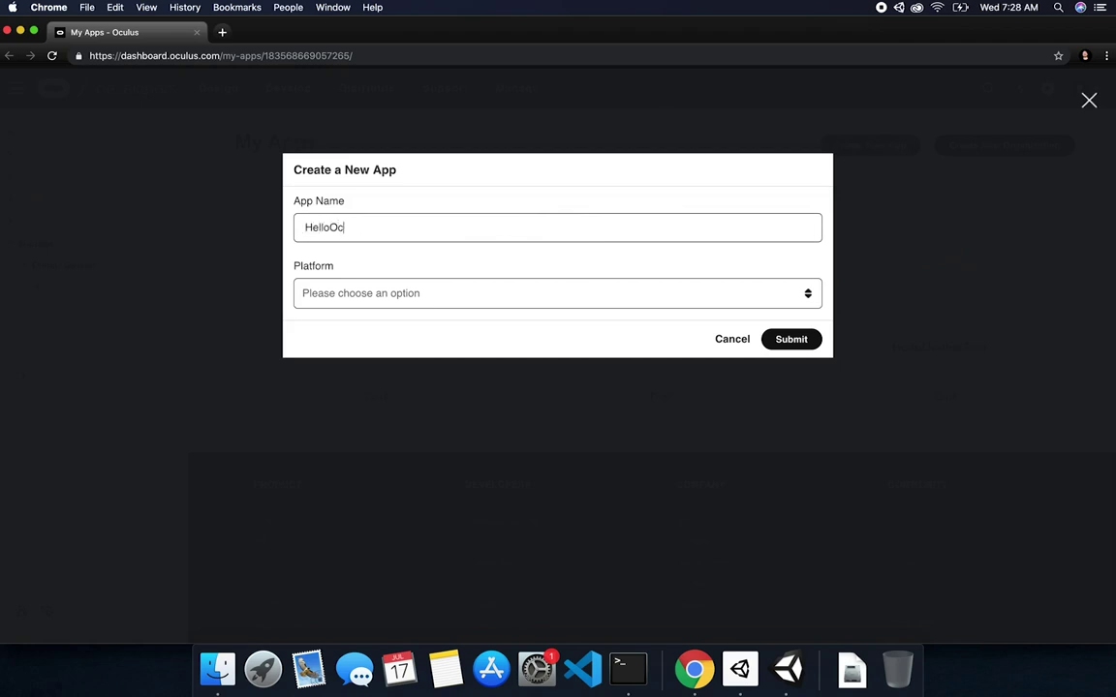
{"action": "type", "text": "ulusTest2"}
{"action": "left_click", "coordinate": [383, 294]}
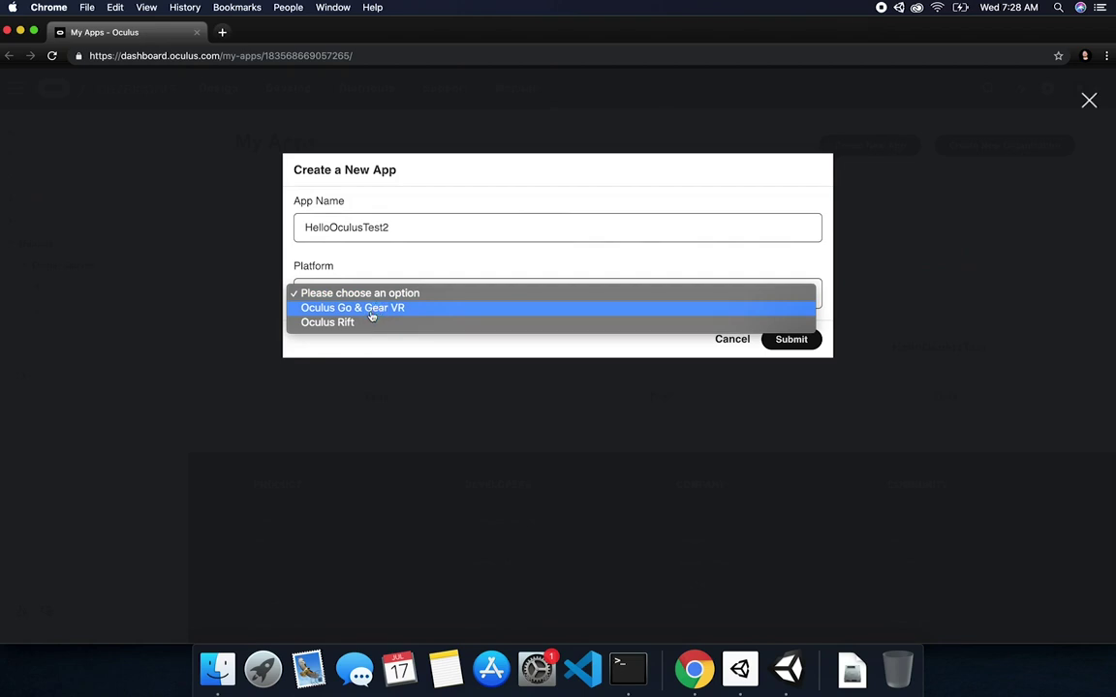
{"action": "left_click", "coordinate": [372, 310]}
{"action": "left_click", "coordinate": [775, 341]}
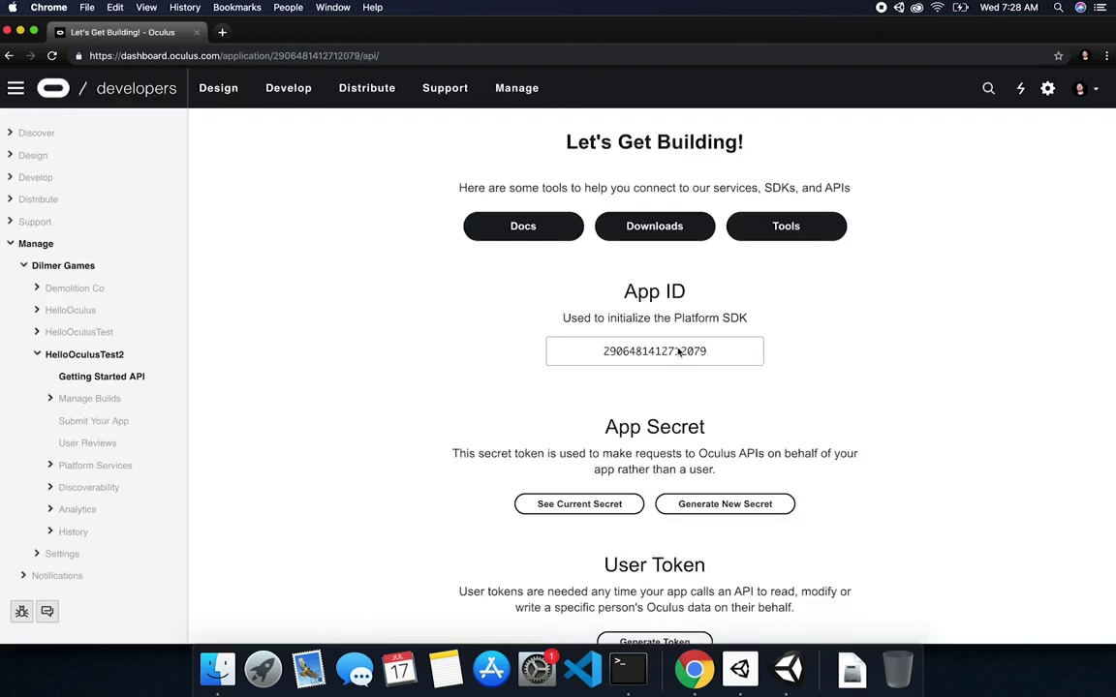
{"action": "double_click", "coordinate": [679, 352]}
{"action": "key", "text": "super+c"}
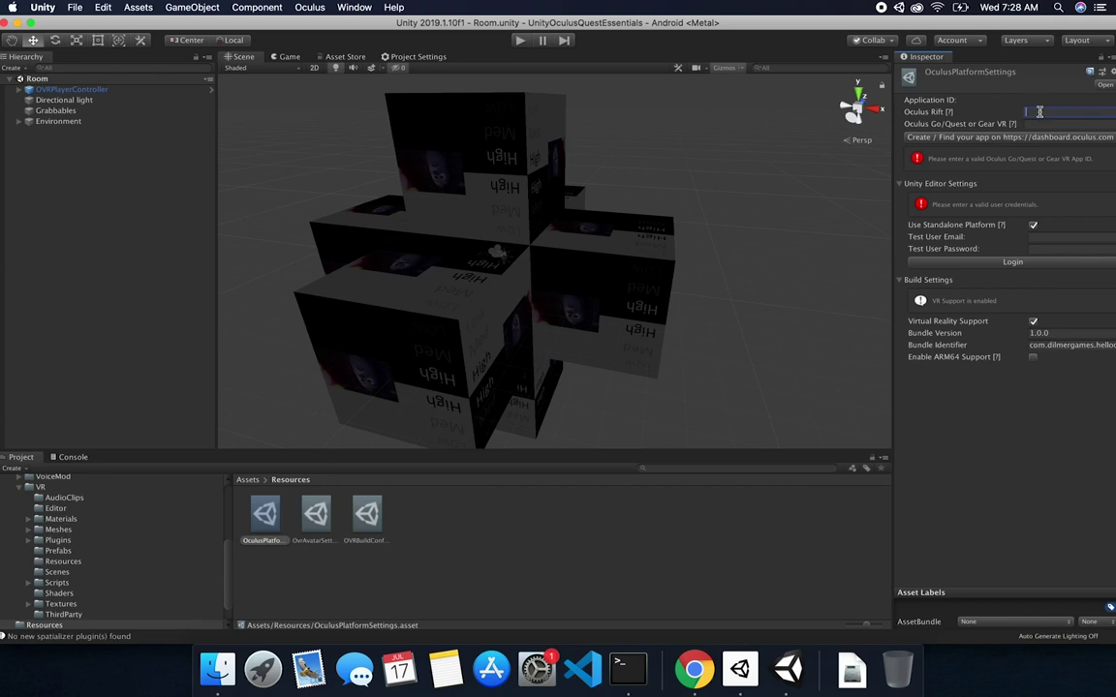
Paste the App ID into the Go/Quest field, disable Use Standalone Platform, and append 2 to the bundle identifier
{"action": "left_click", "coordinate": [1036, 124]}
{"action": "key", "text": "super+v"}
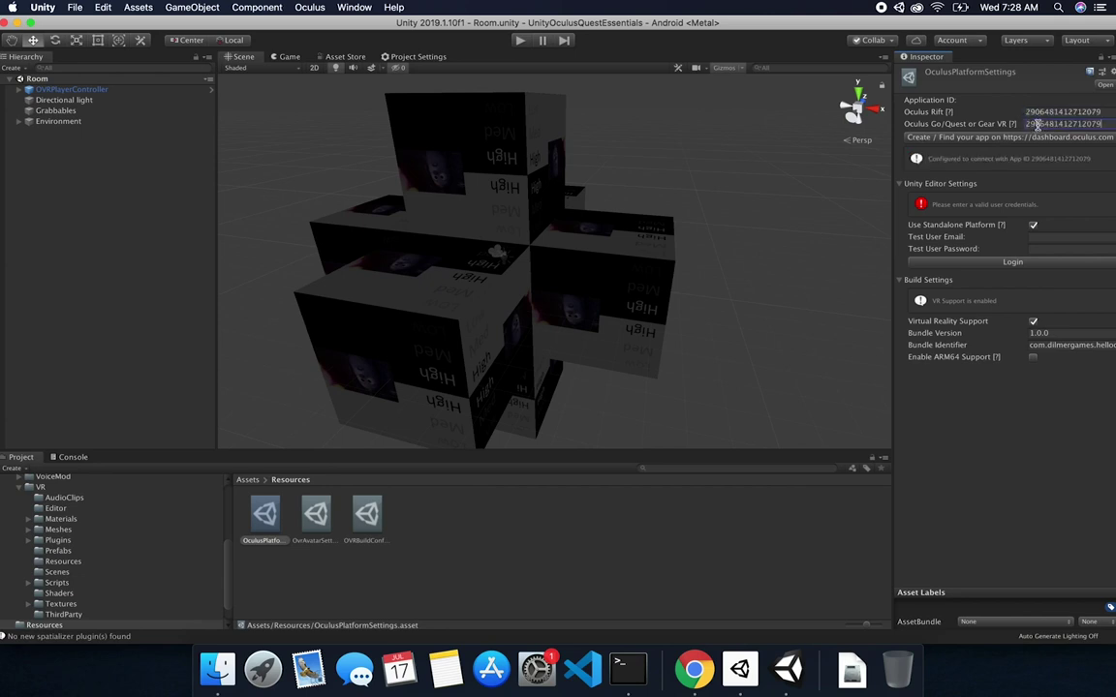
{"action": "left_click", "coordinate": [1033, 226]}
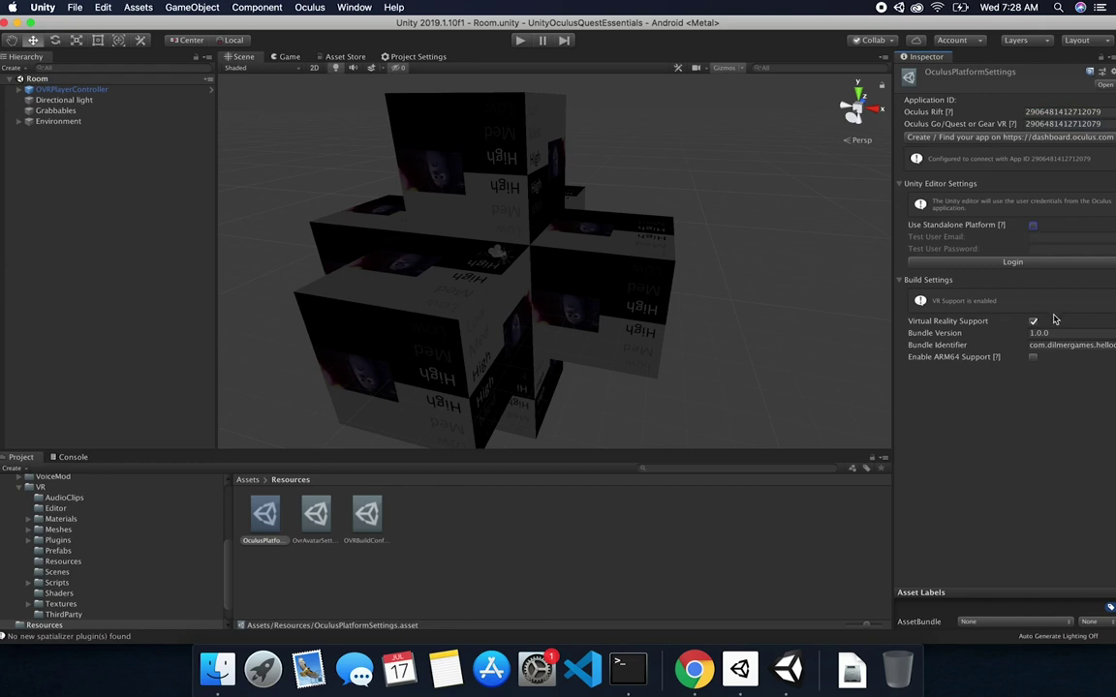
{"action": "left_click", "coordinate": [1059, 346]}
{"action": "key", "text": "Right"}
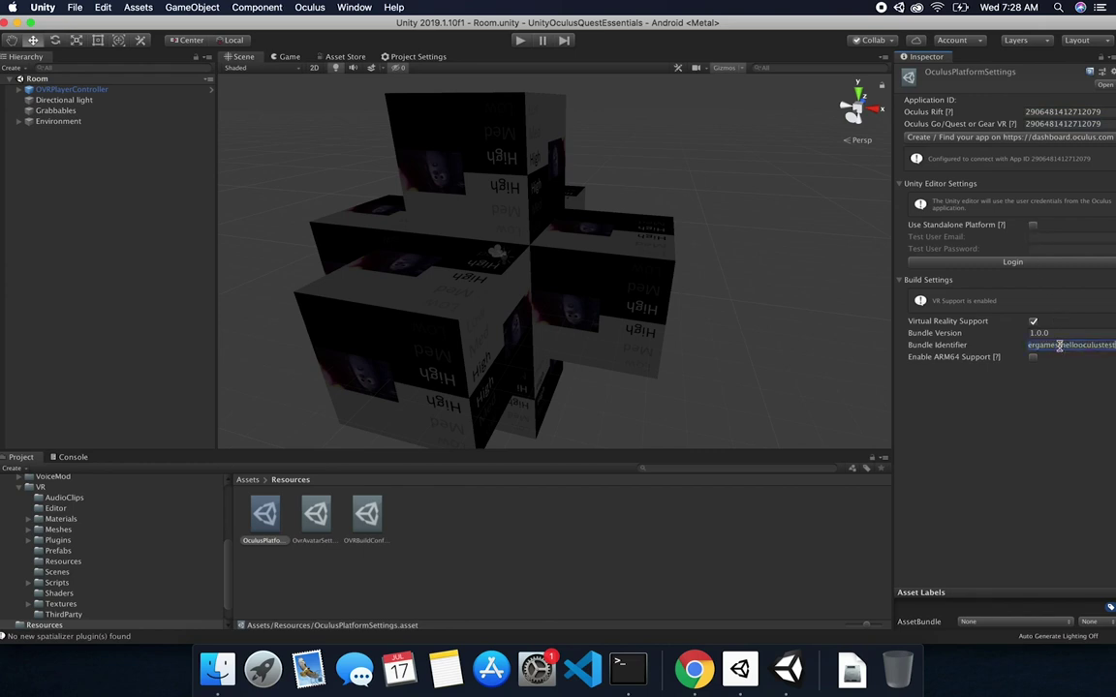
{"action": "type", "text": "2"}
{"action": "key", "text": "Return"}
{"action": "left_click", "coordinate": [74, 8]}
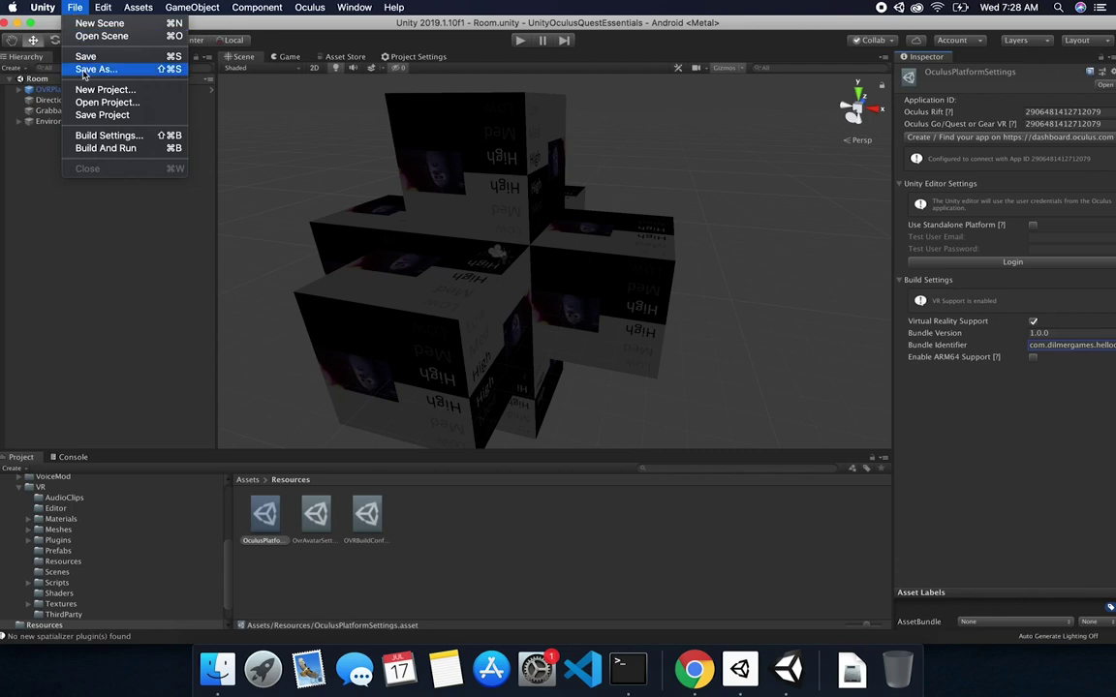
Set Run Device to the connected Oculus Quest and start Build And Run
{"action": "left_click", "coordinate": [84, 135]}
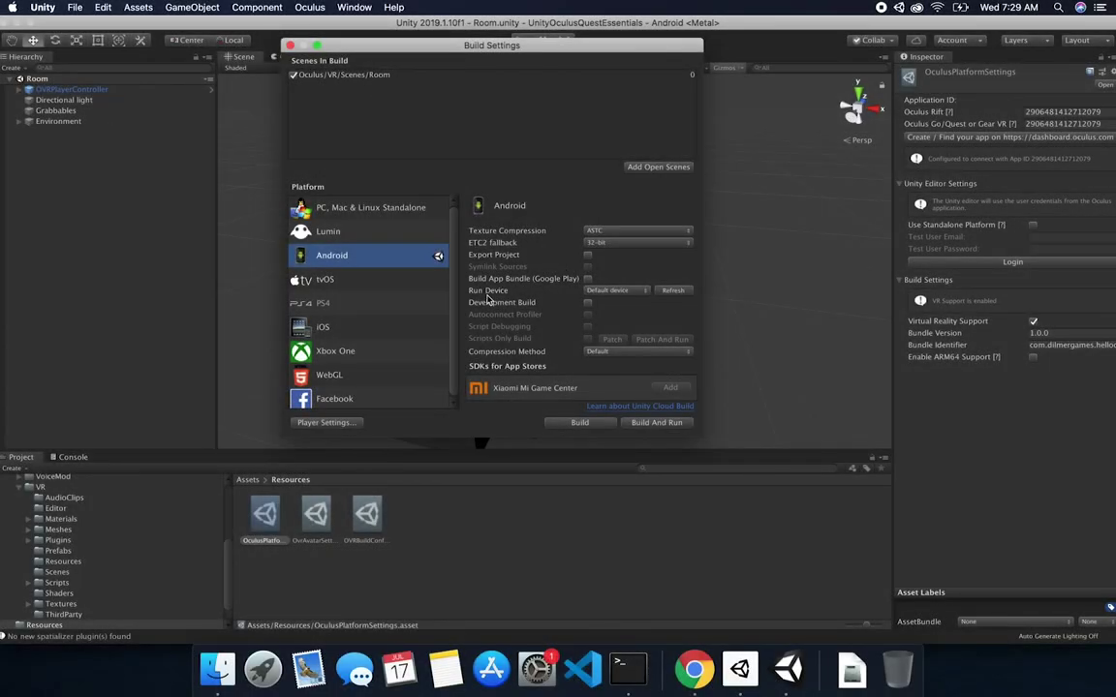
{"action": "left_click", "coordinate": [634, 292]}
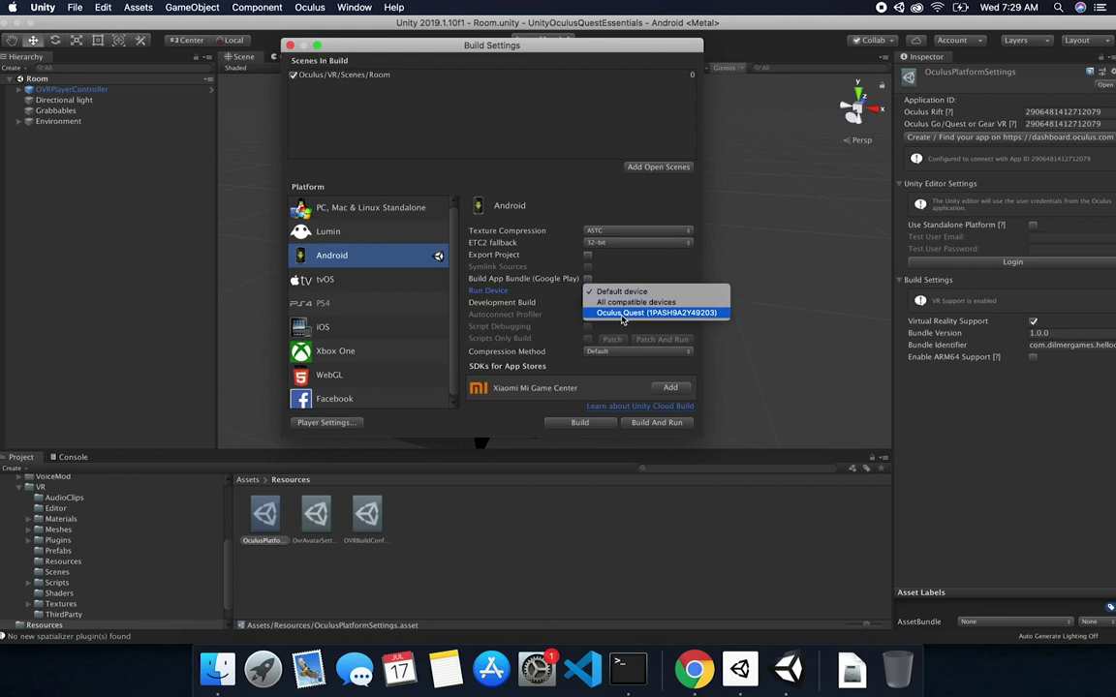
{"action": "left_click", "coordinate": [622, 317]}
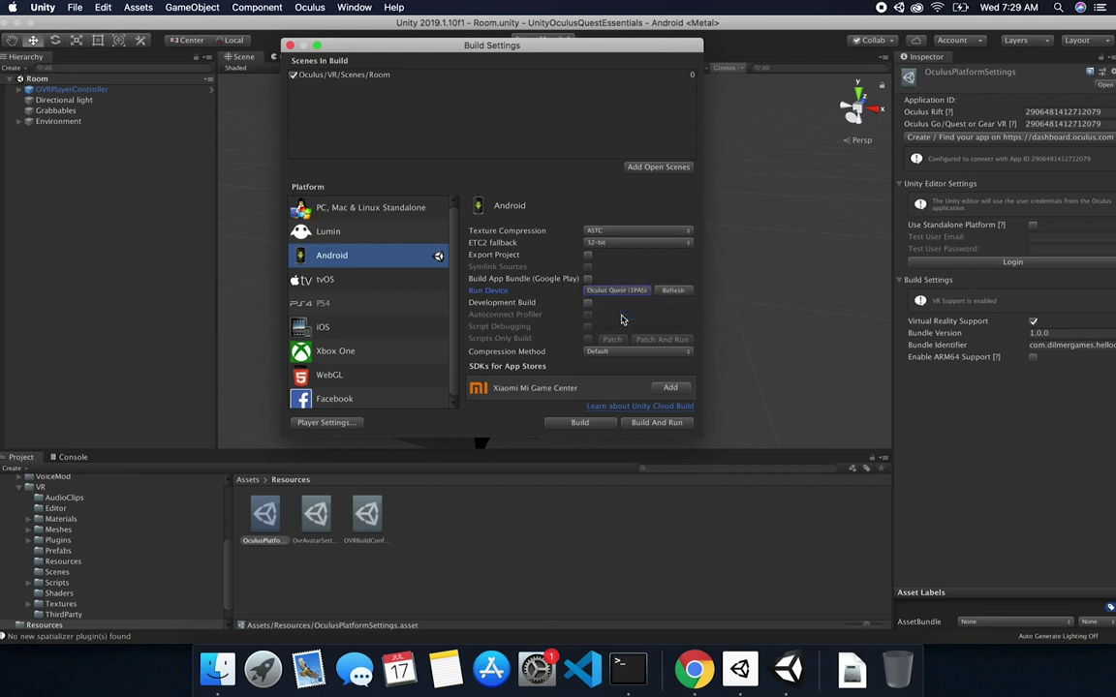
{"action": "left_click", "coordinate": [657, 424]}
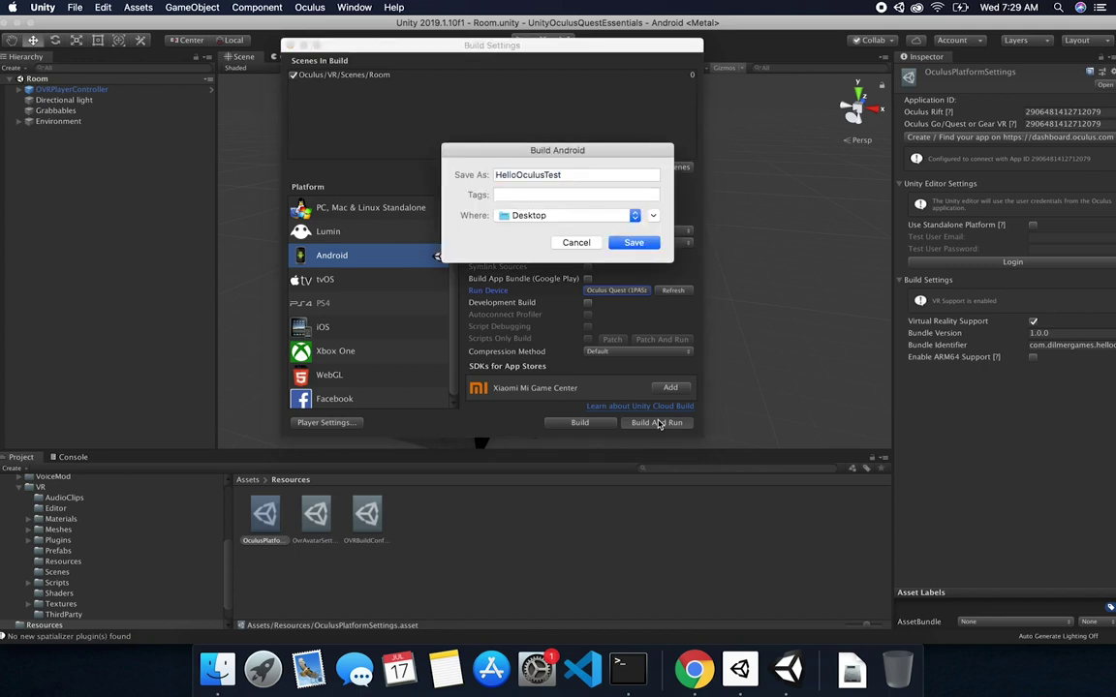
Save the build as HelloOculusTest2 on the Desktop, then view Unknown Sources in the Quest library
{"action": "left_click", "coordinate": [572, 172]}
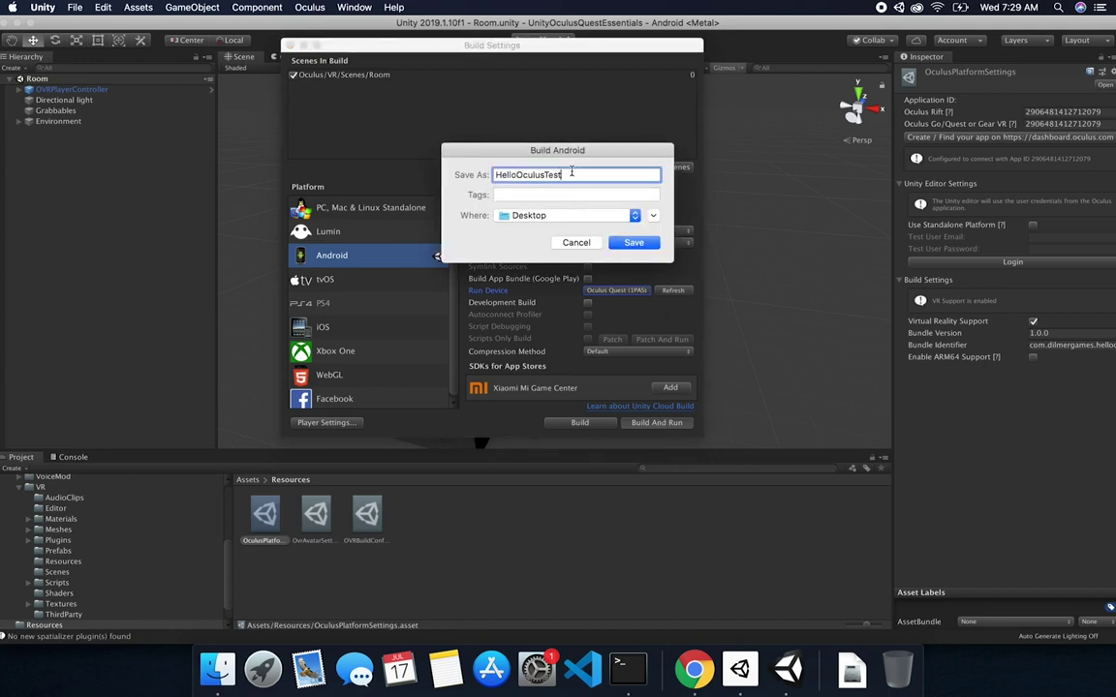
{"action": "left_click", "coordinate": [635, 242]}
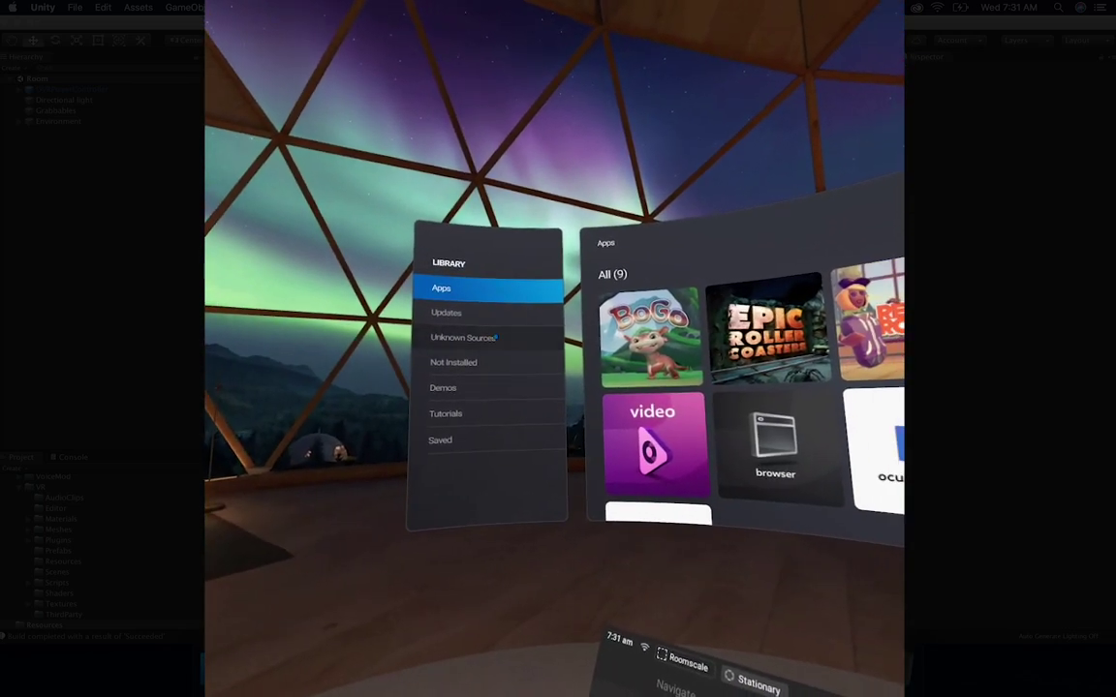
{"action": "left_click", "coordinate": [495, 337]}
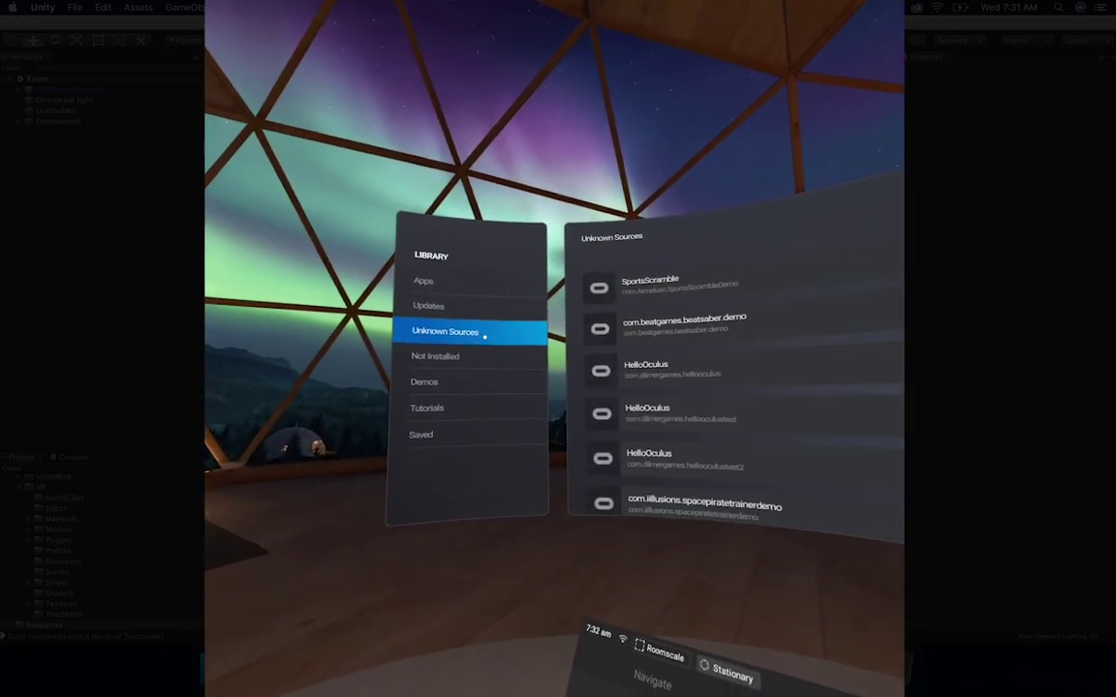